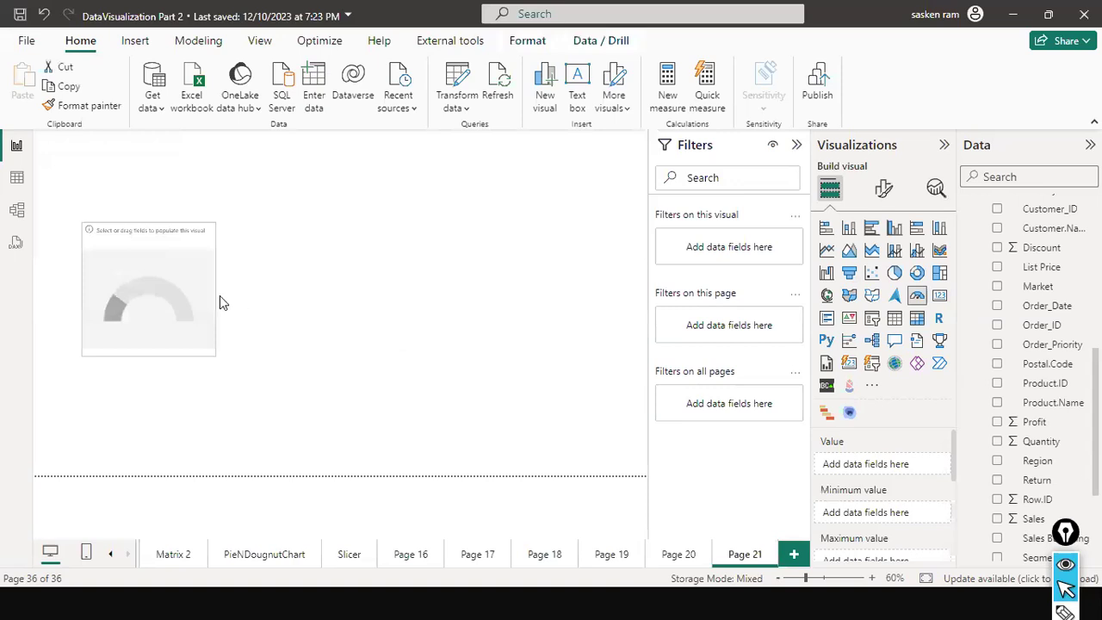
Widen the empty gauge visual, add the Sales field as its value, and make the visual slightly taller.
{"action": "left_click_drag", "start_coordinate": [217, 296], "coordinate": [379, 307]}
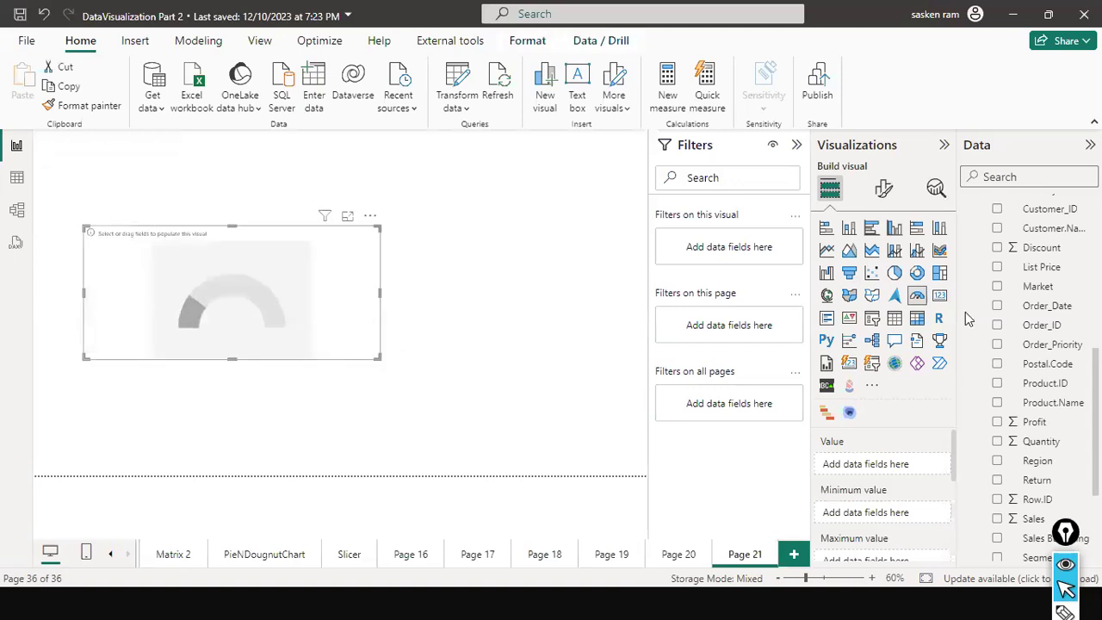
{"action": "scroll", "coordinate": [1003, 392], "scroll_direction": "down", "scroll_amount": 3}
{"action": "left_click_drag", "start_coordinate": [1033, 358], "coordinate": [252, 323]}
{"action": "left_click_drag", "start_coordinate": [234, 361], "coordinate": [229, 381]}
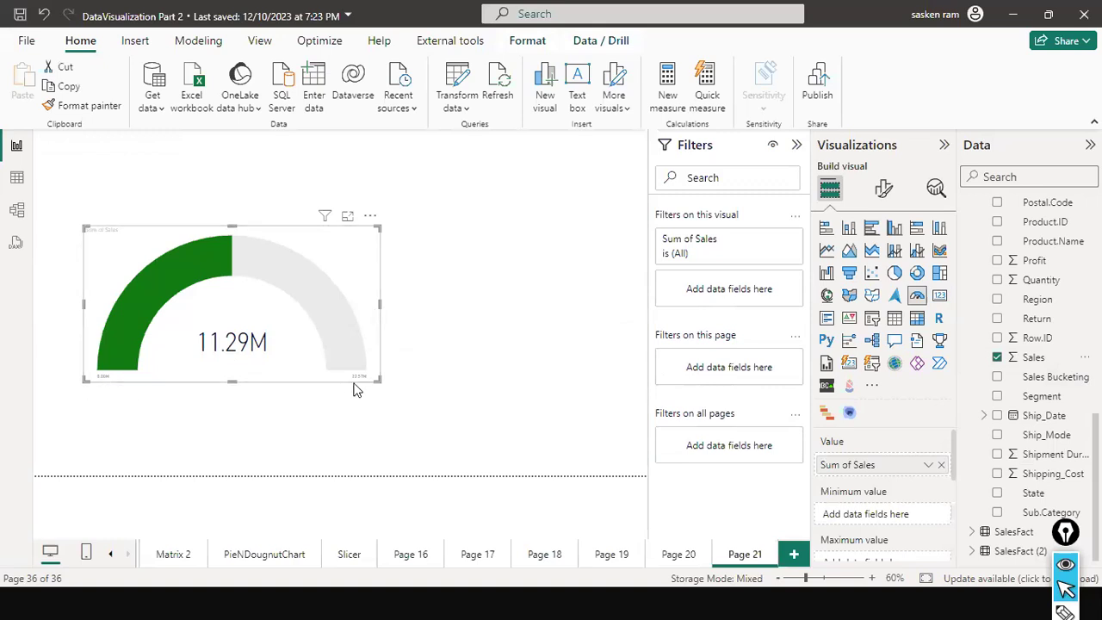
Set the gauge axis minimum to 5000000 and maximum to 15000000.
{"action": "left_click", "coordinate": [880, 194]}
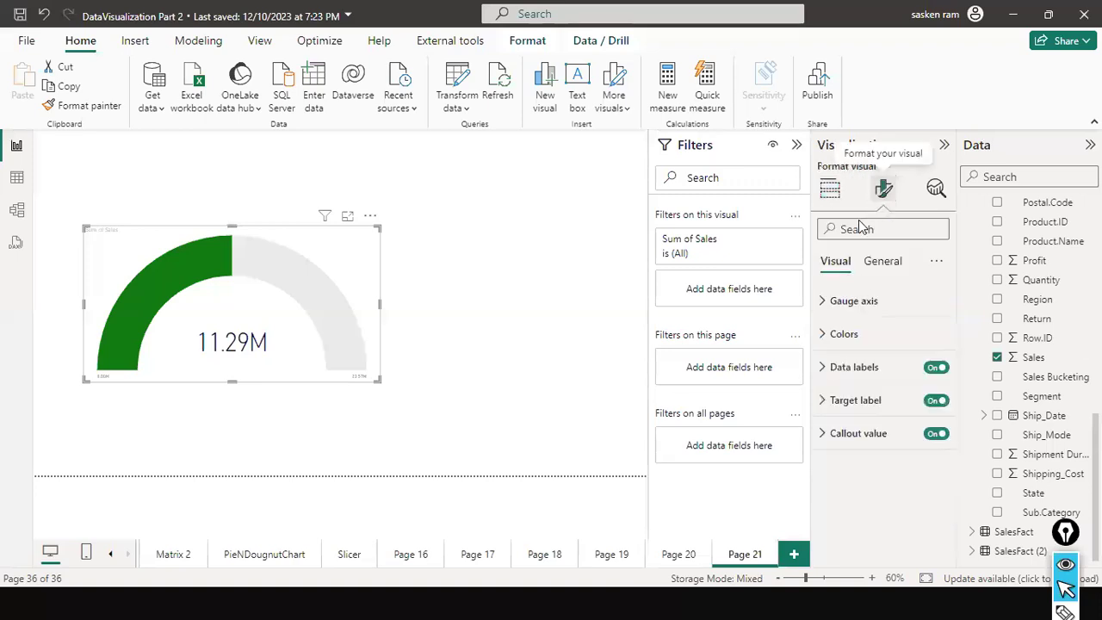
{"action": "left_click", "coordinate": [822, 301]}
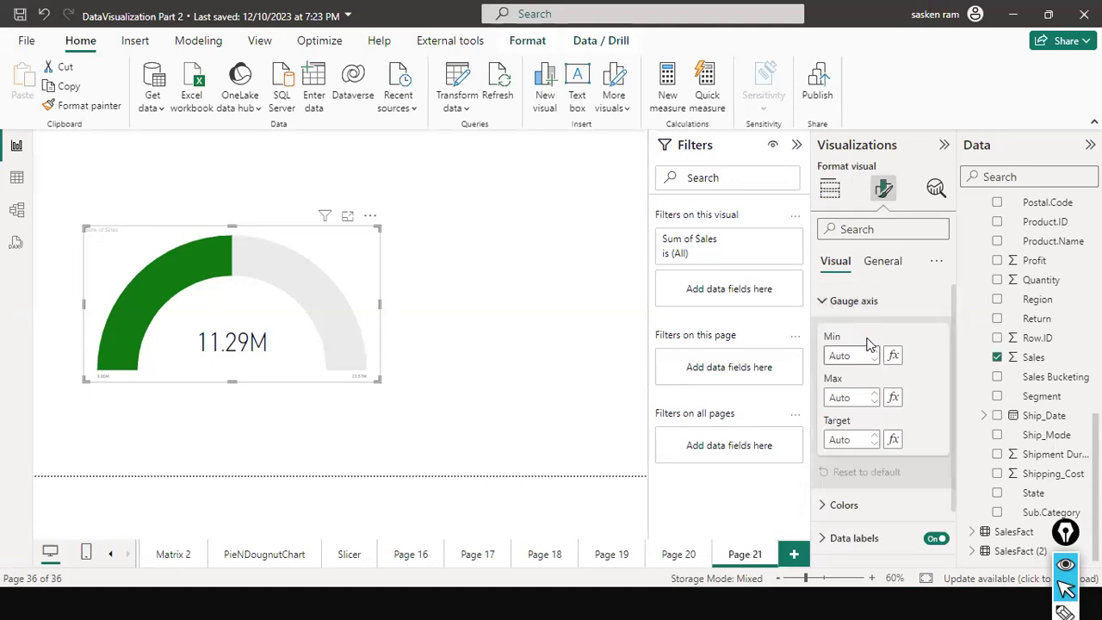
{"action": "scroll", "coordinate": [877, 413], "scroll_direction": "down", "scroll_amount": 1}
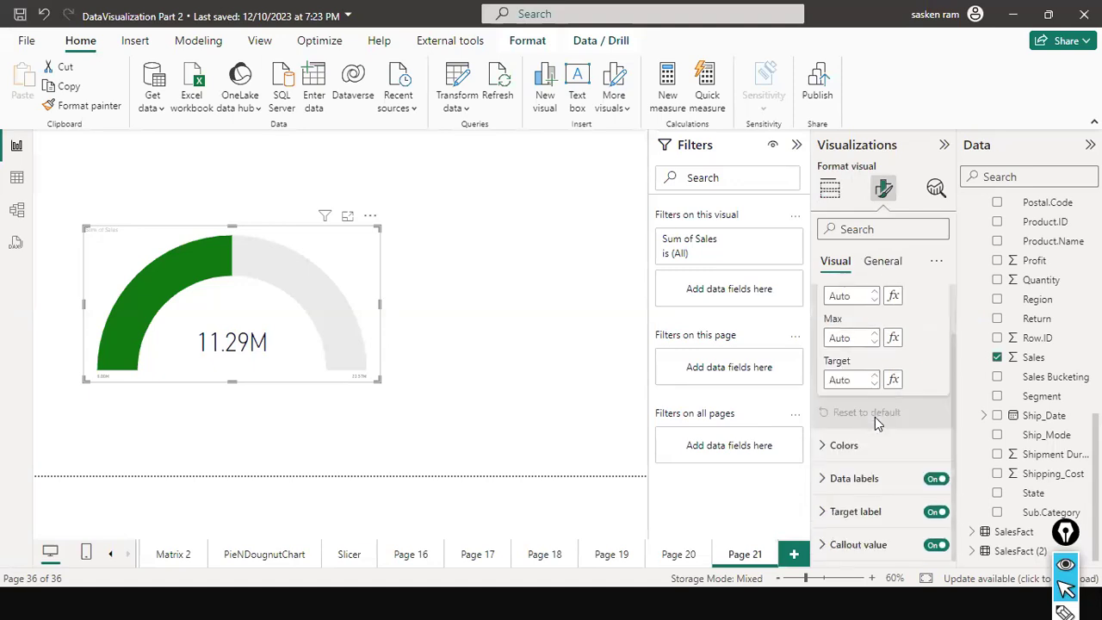
{"action": "left_click", "coordinate": [851, 295]}
{"action": "type", "text": "5000000"}
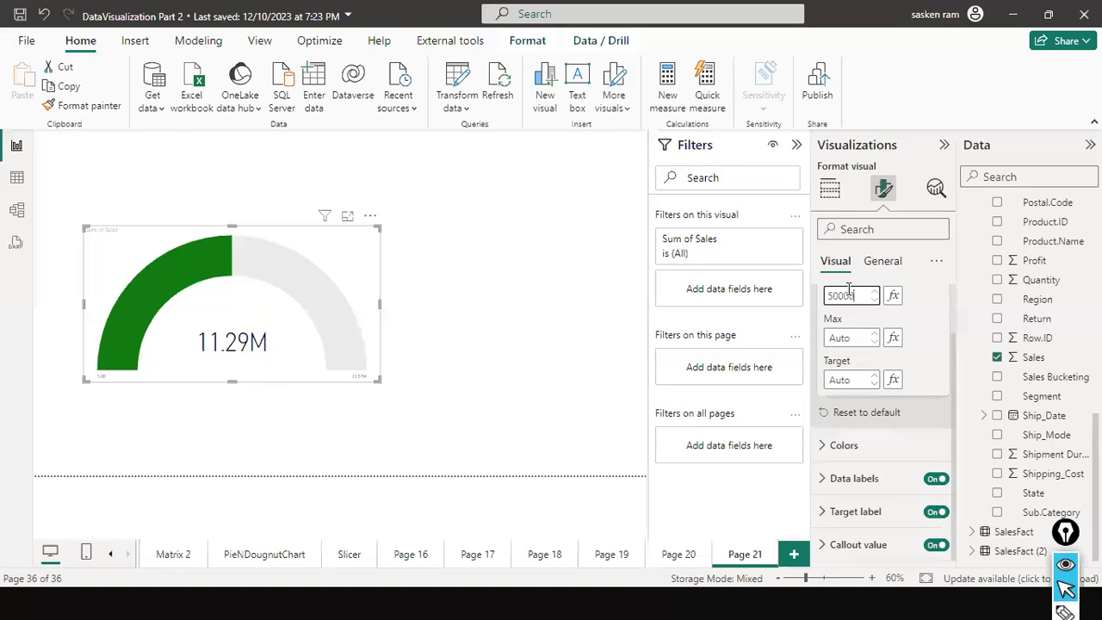
{"action": "left_click", "coordinate": [848, 337]}
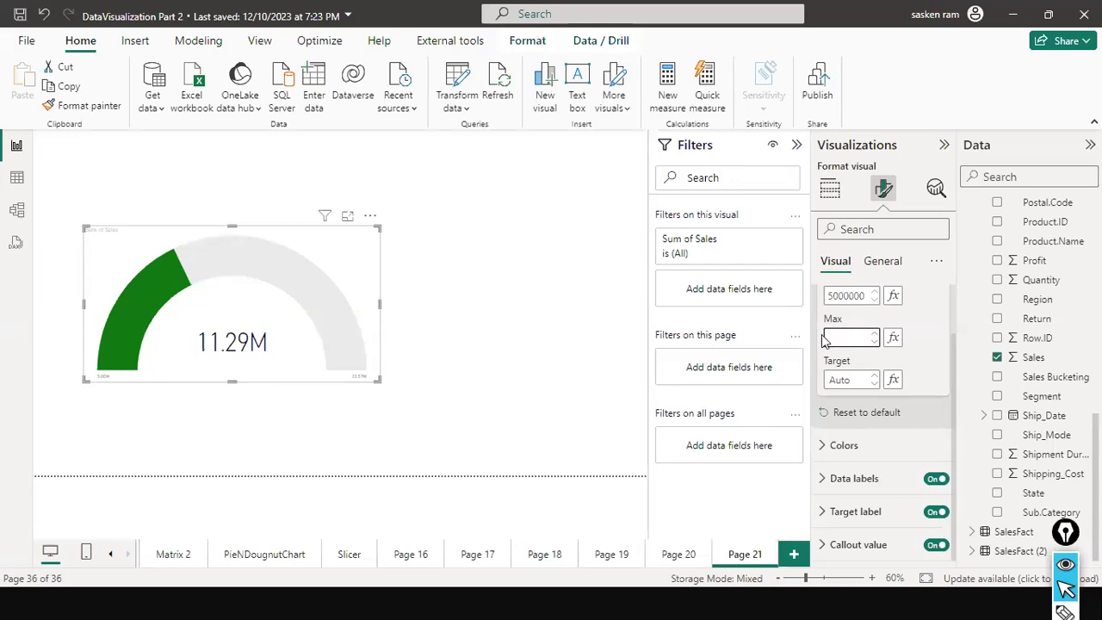
{"action": "type", "text": "1500000"}
{"action": "key", "text": "Return"}
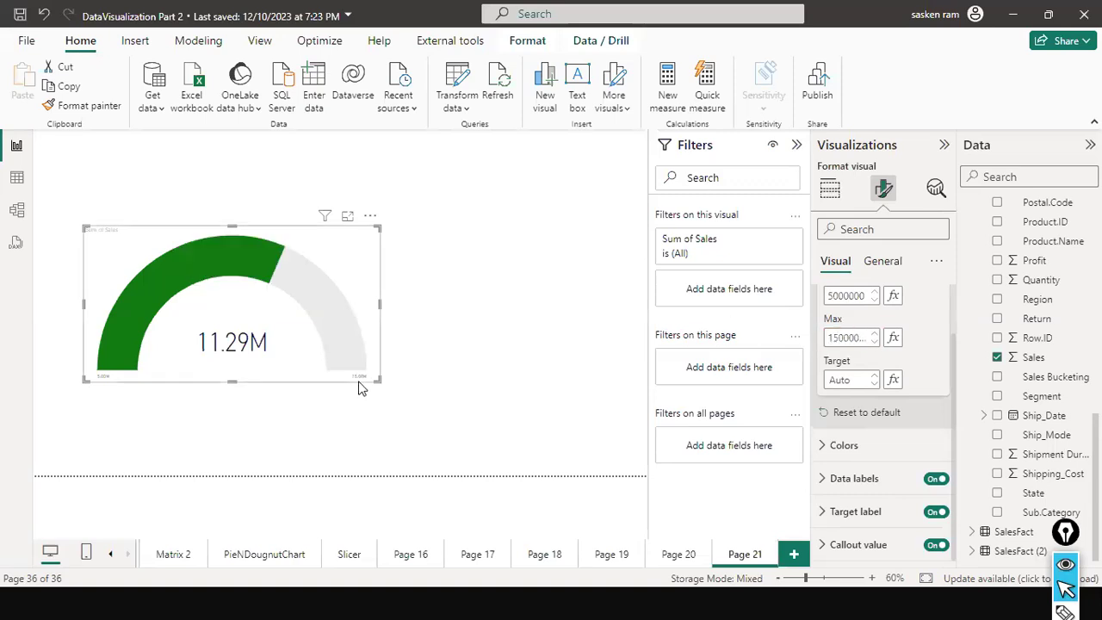
Mark the gauge's maximum, minimum and callout value with red screen-pen arrows and clear the annotations.
{"action": "left_click_drag", "start_coordinate": [369, 419], "coordinate": [360, 386]}
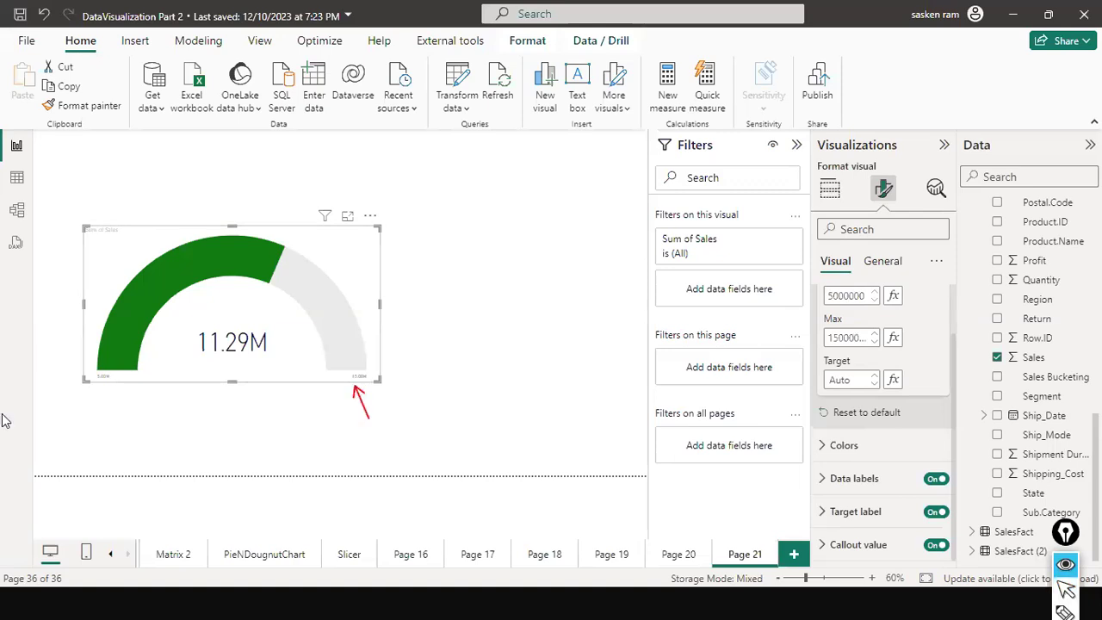
{"action": "left_click_drag", "start_coordinate": [75, 410], "coordinate": [102, 379]}
{"action": "left_click_drag", "start_coordinate": [240, 439], "coordinate": [240, 366]}
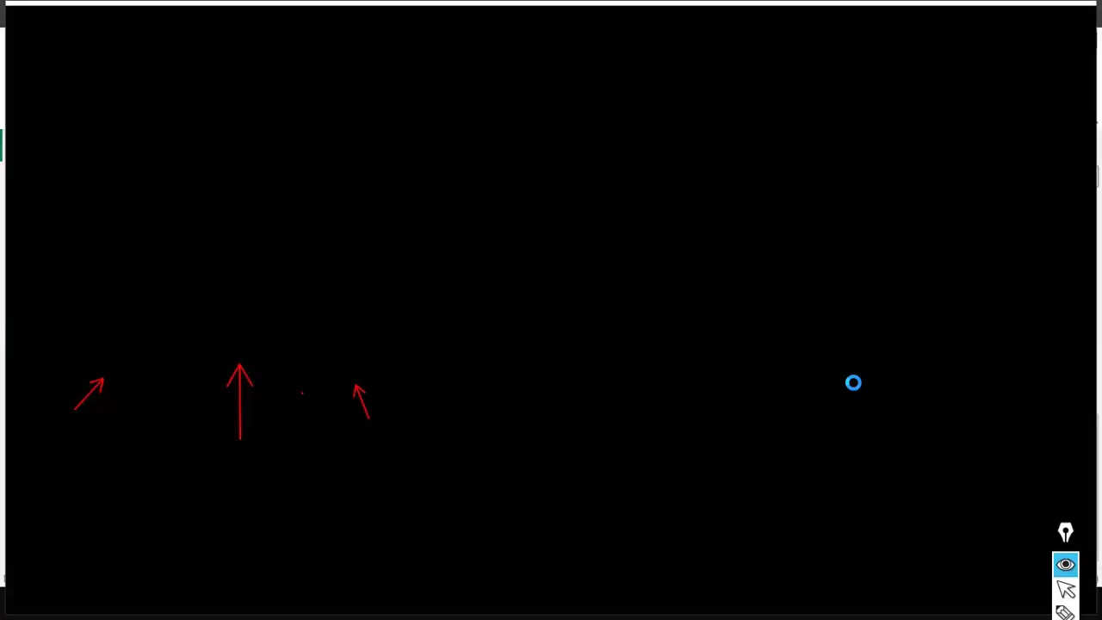
{"action": "key", "text": "alt+Tab"}
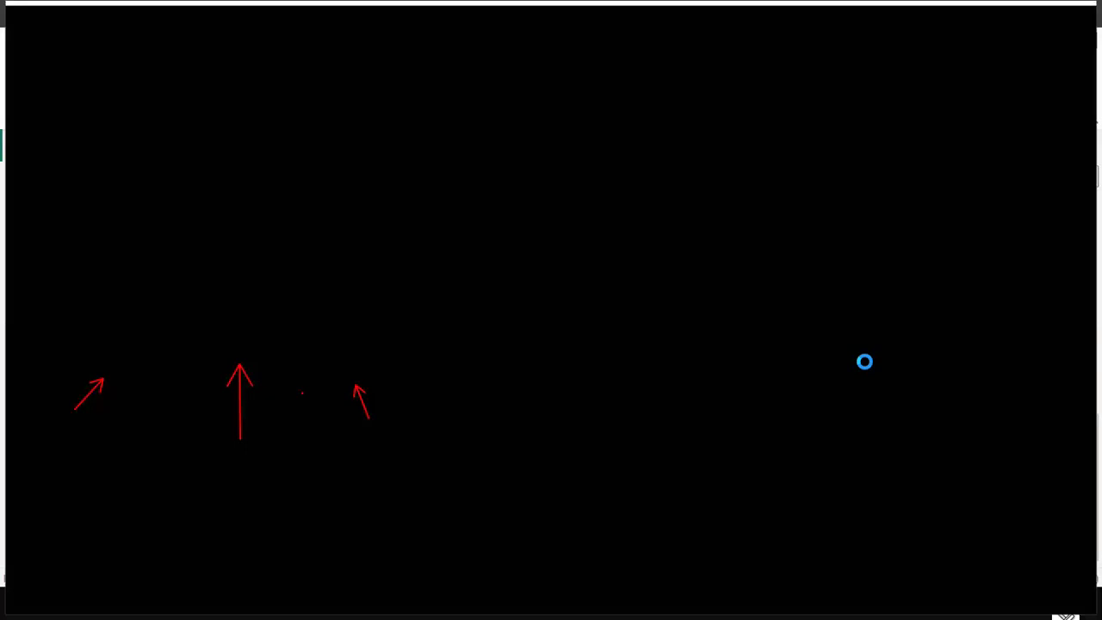
{"action": "key", "text": "w"}
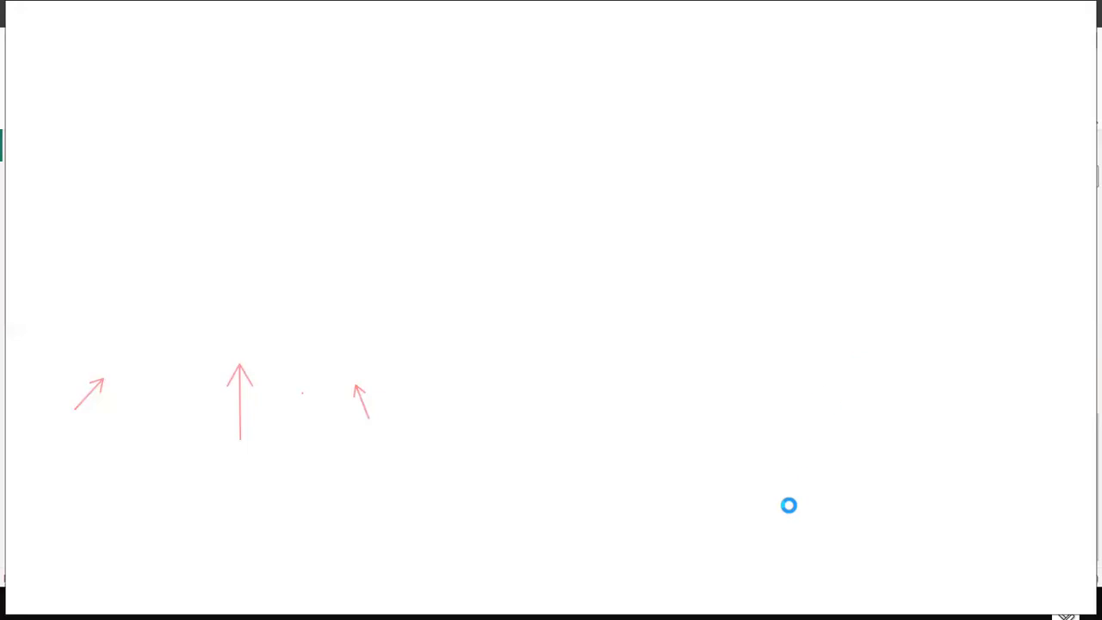
{"action": "key", "text": "alt+Tab"}
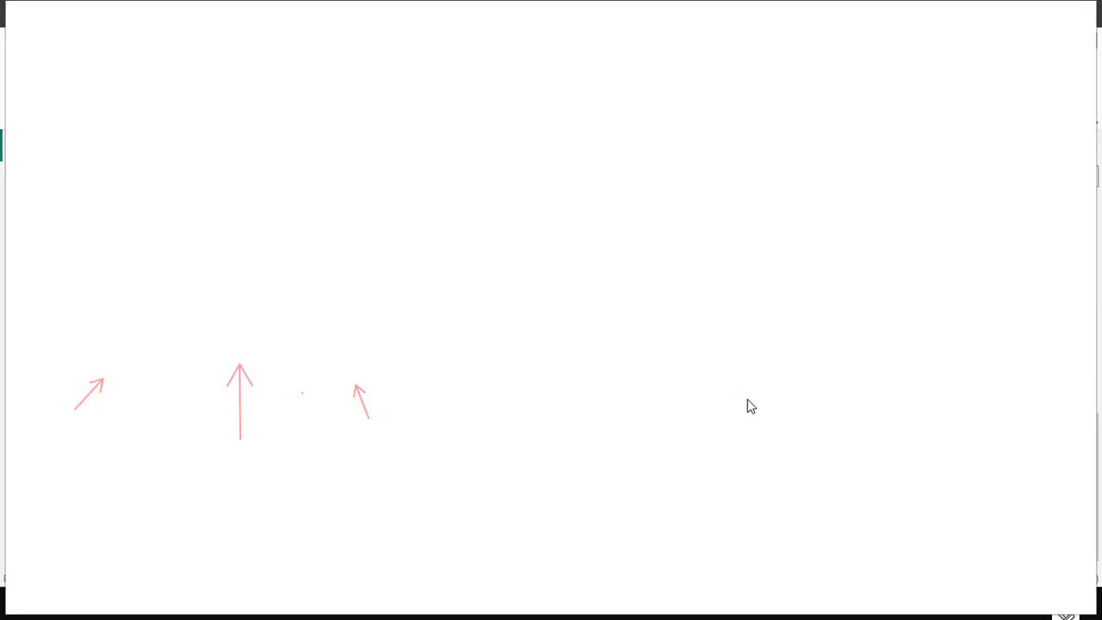
{"action": "key", "text": "Escape"}
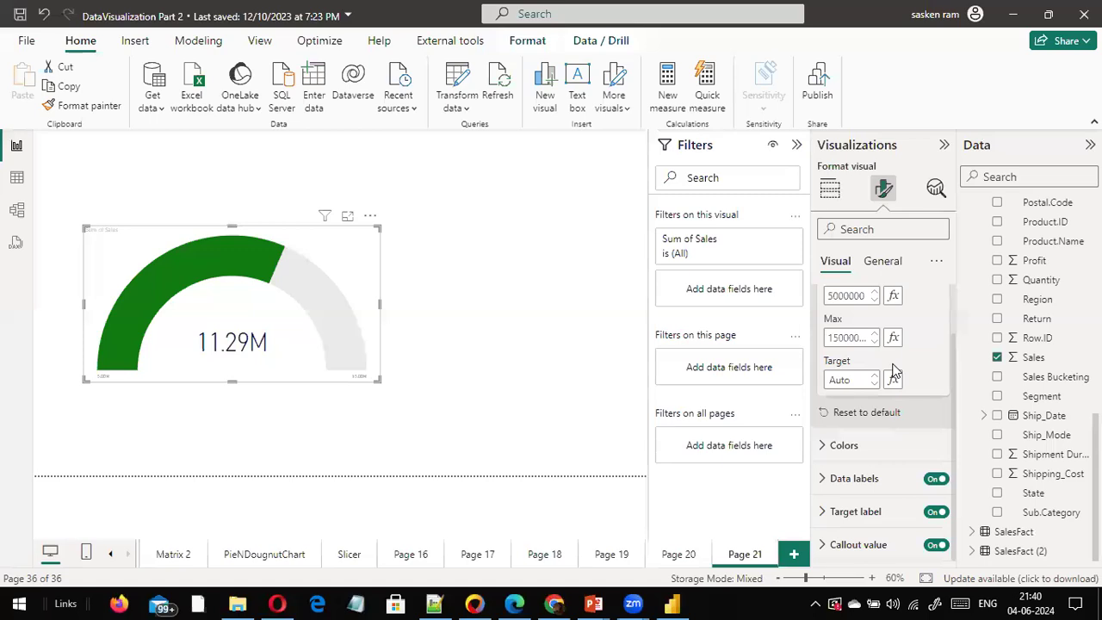
Set the gauge axis target to 10000000 and deselect the gauge.
{"action": "left_click", "coordinate": [844, 384]}
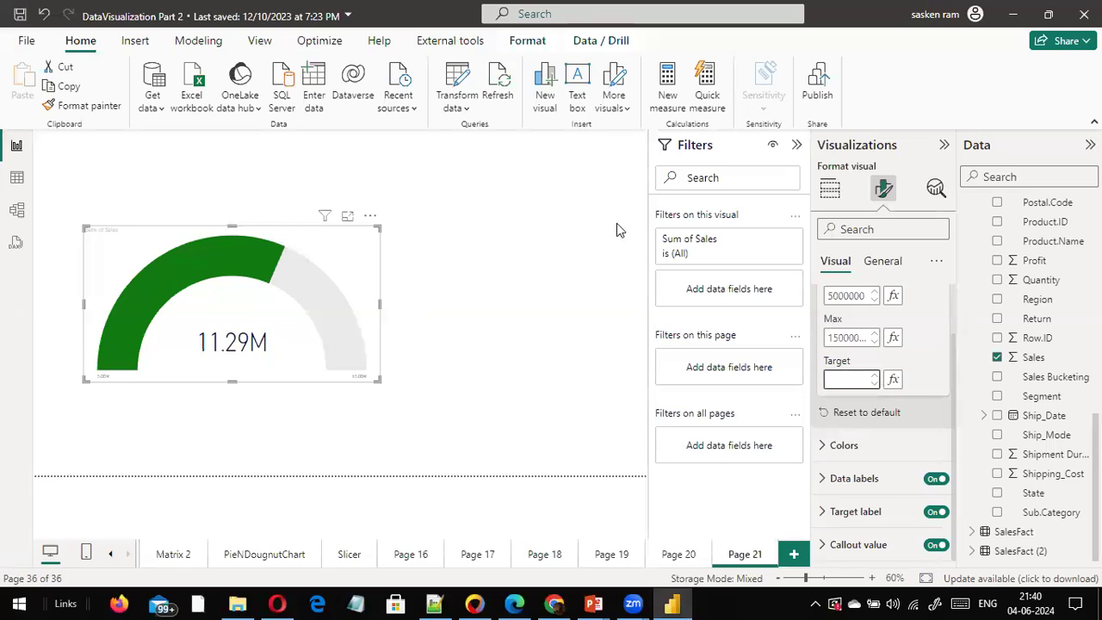
{"action": "type", "text": "1000000"}
{"action": "key", "text": "BackSpace"}
{"action": "type", "text": "0"}
{"action": "mouse_move", "coordinate": [856, 389]}
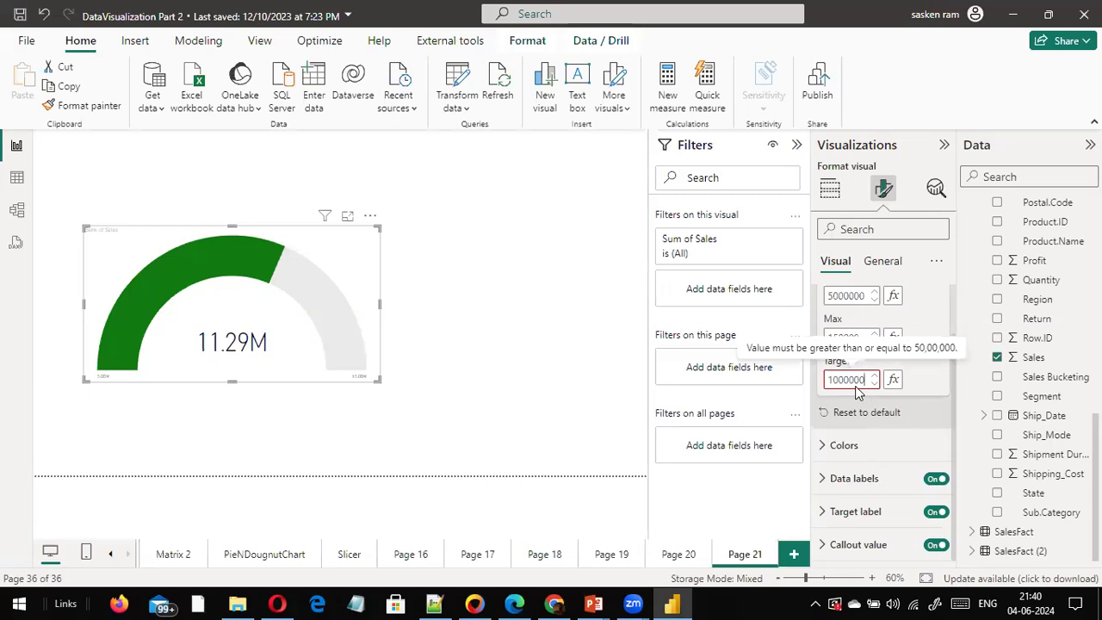
{"action": "type", "text": "0"}
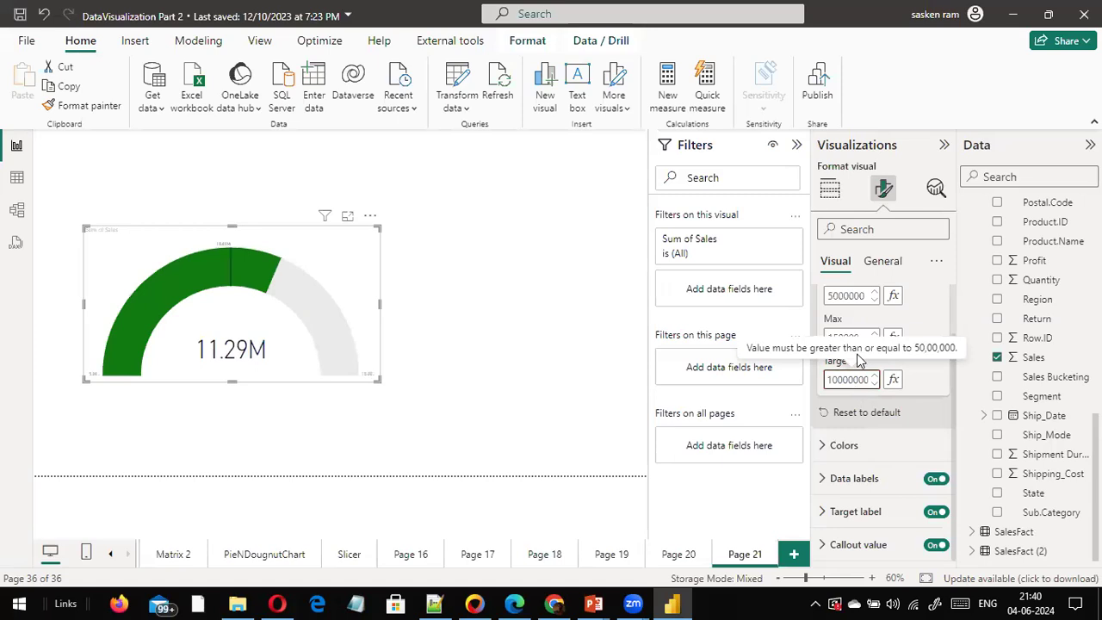
{"action": "left_click", "coordinate": [105, 379]}
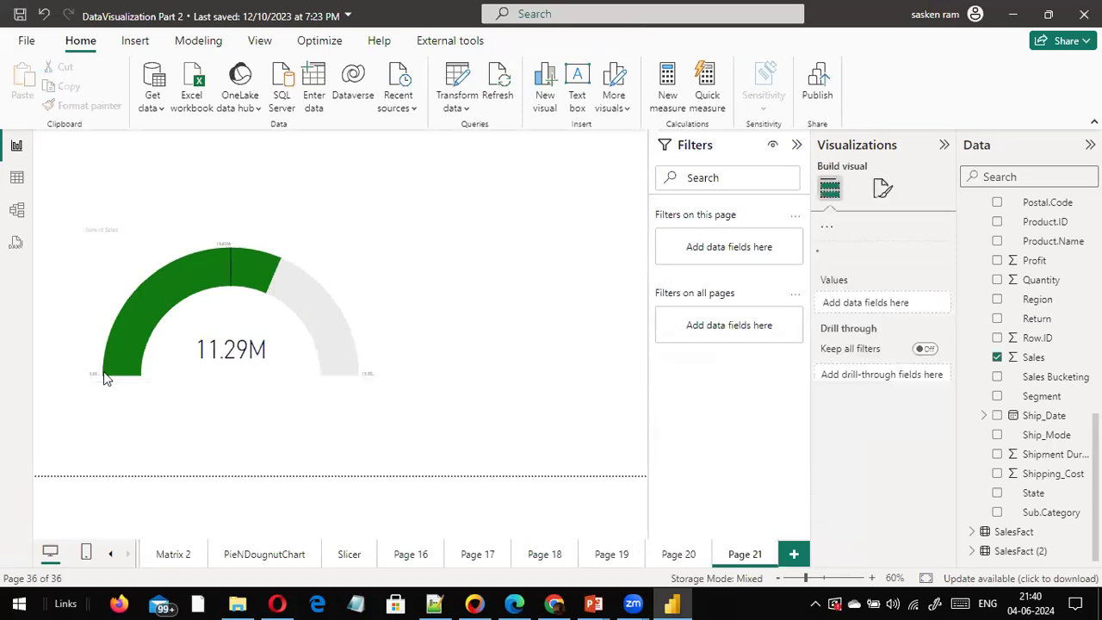
{"action": "left_click", "coordinate": [105, 379]}
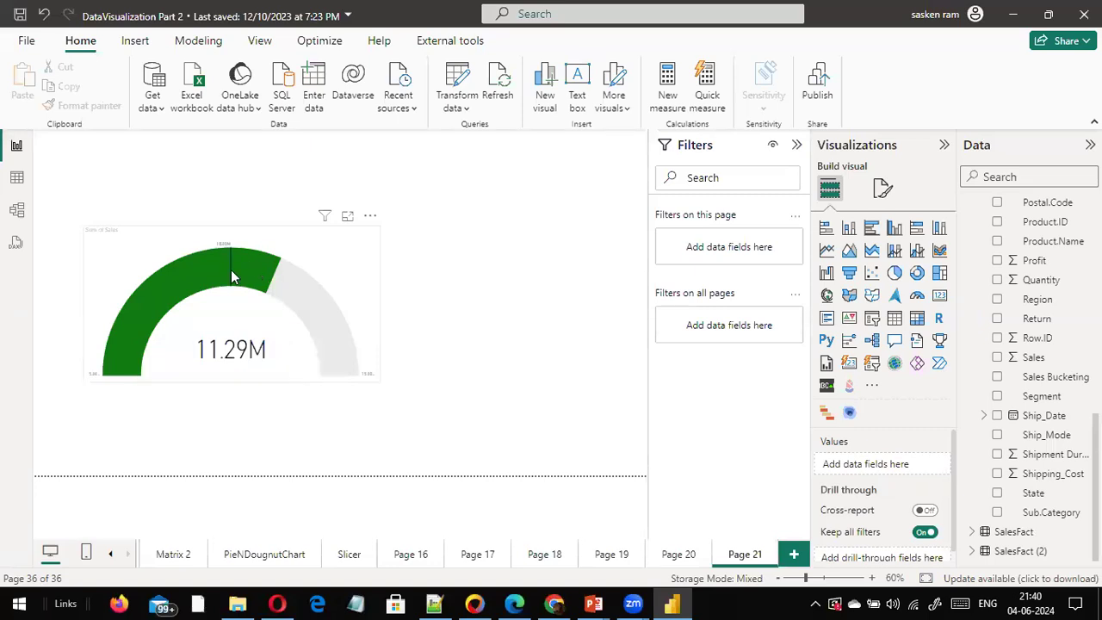
Shrink the gauge visual and move it lower on the page.
{"action": "mouse_move", "coordinate": [231, 275]}
{"action": "mouse_move", "coordinate": [229, 296]}
{"action": "mouse_move", "coordinate": [233, 256]}
{"action": "mouse_move", "coordinate": [267, 361]}
{"action": "left_click", "coordinate": [375, 379]}
{"action": "left_click_drag", "start_coordinate": [376, 379], "coordinate": [298, 338]}
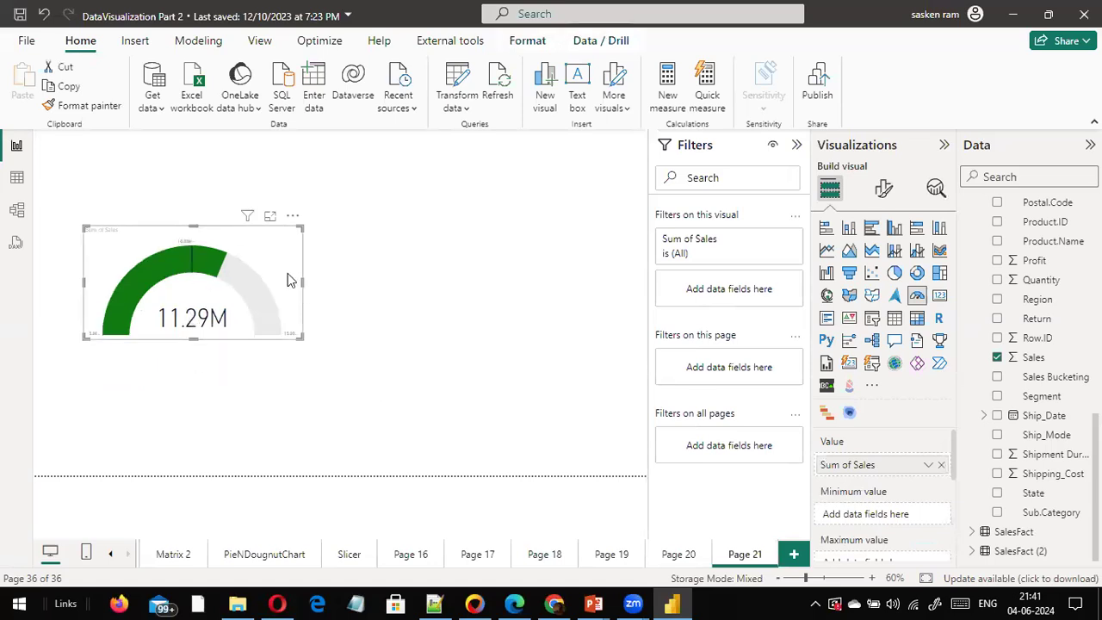
{"action": "left_click_drag", "start_coordinate": [275, 325], "coordinate": [261, 377]}
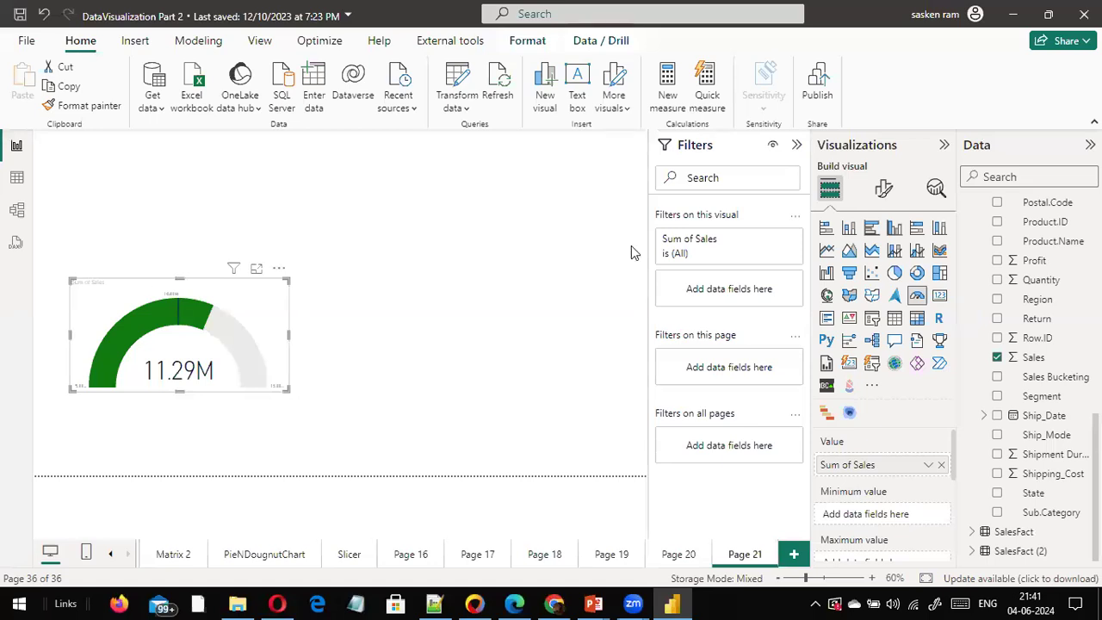
Add a card visual showing Sum of Sales, reduced in size and placed above the gauge.
{"action": "left_click", "coordinate": [529, 288]}
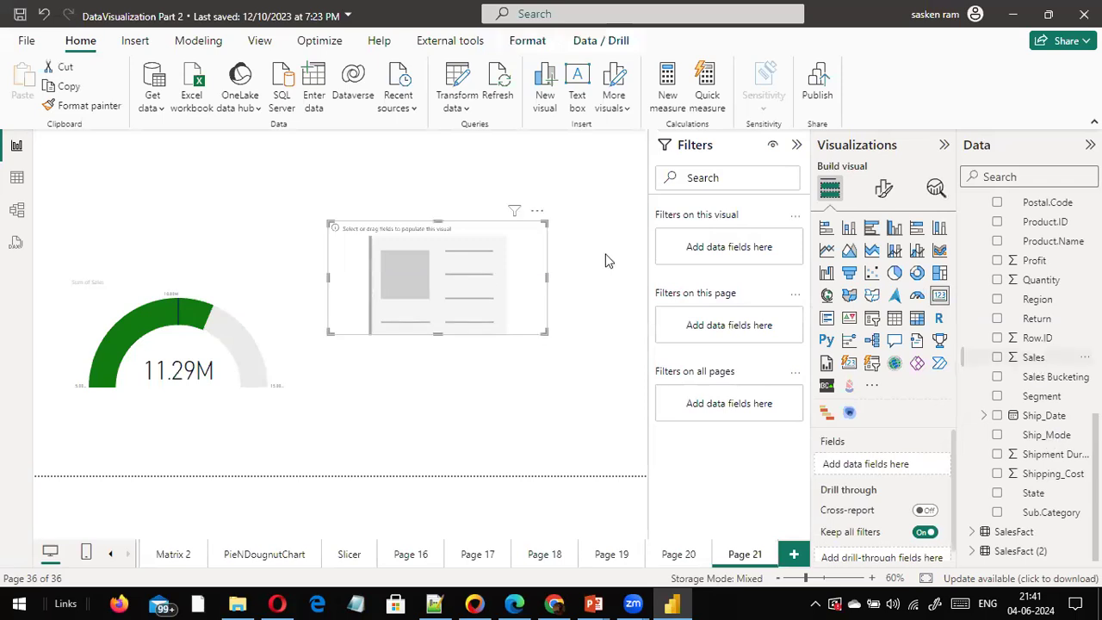
{"action": "left_click_drag", "start_coordinate": [464, 271], "coordinate": [464, 270]}
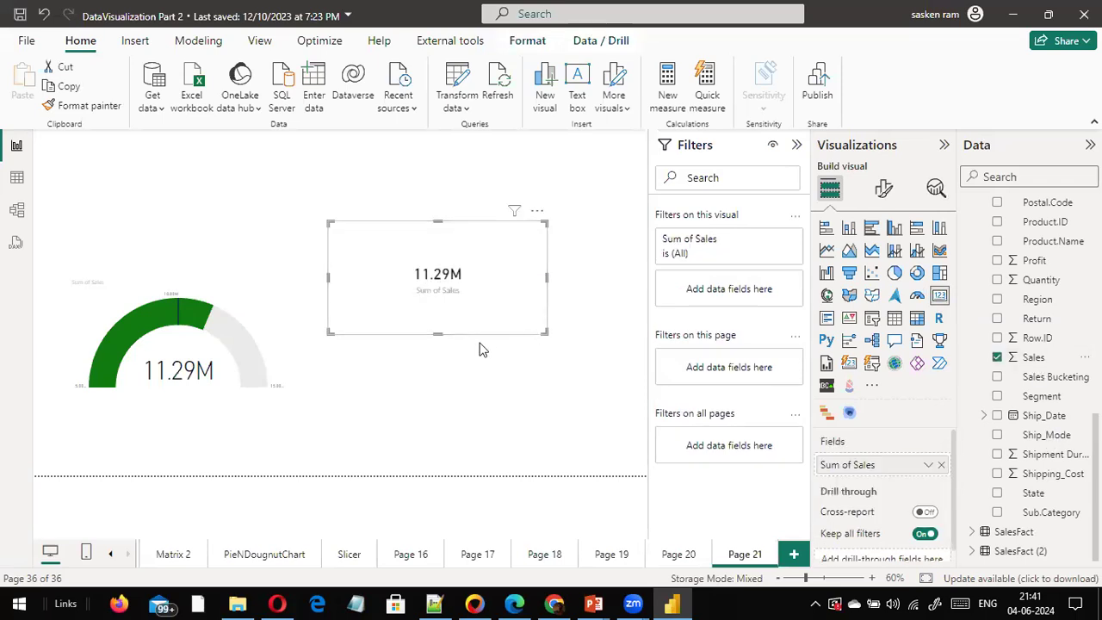
{"action": "left_click_drag", "start_coordinate": [442, 338], "coordinate": [478, 283]}
{"action": "left_click_drag", "start_coordinate": [544, 249], "coordinate": [333, 225]}
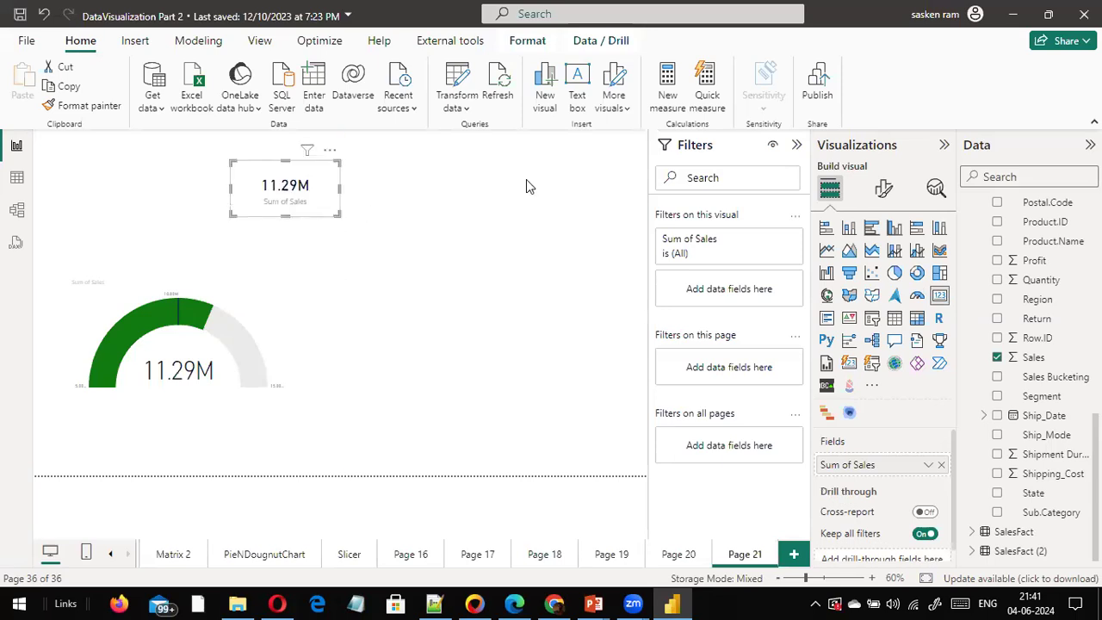
Set the card's callout value to 0 decimal places and deselect the card.
{"action": "left_click", "coordinate": [883, 189]}
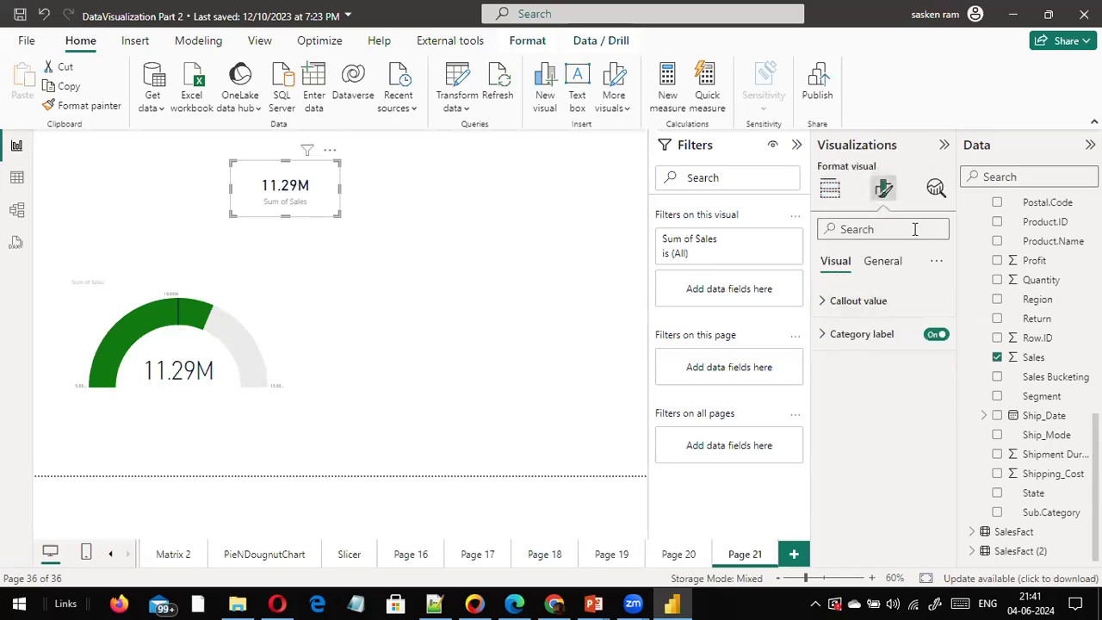
{"action": "left_click", "coordinate": [823, 308]}
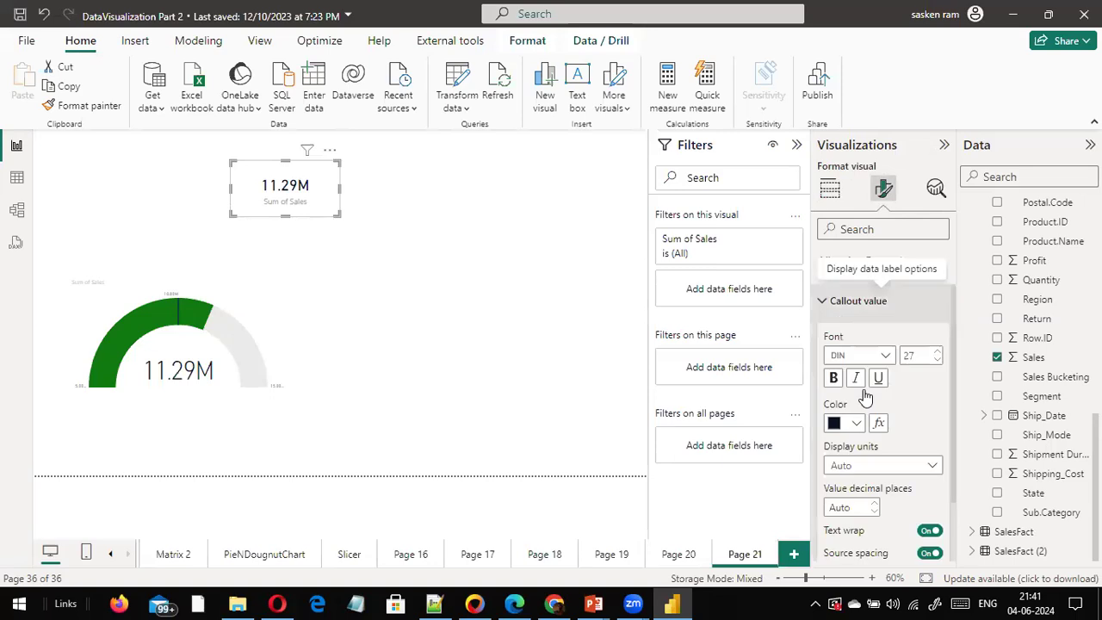
{"action": "scroll", "coordinate": [887, 361], "scroll_direction": "down", "scroll_amount": 2}
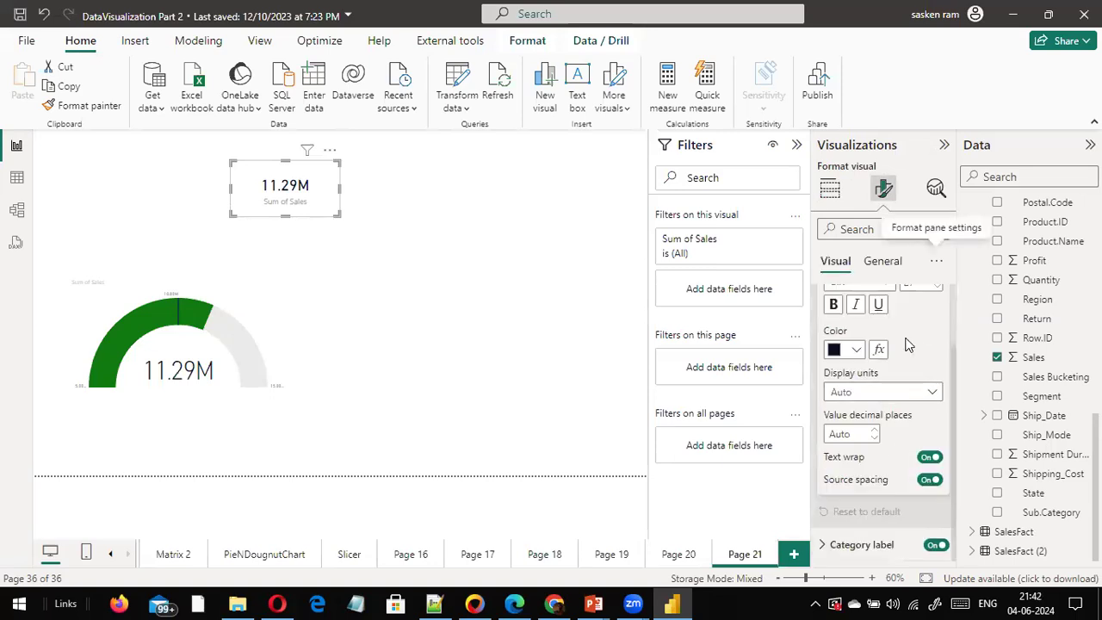
{"action": "left_click", "coordinate": [874, 438]}
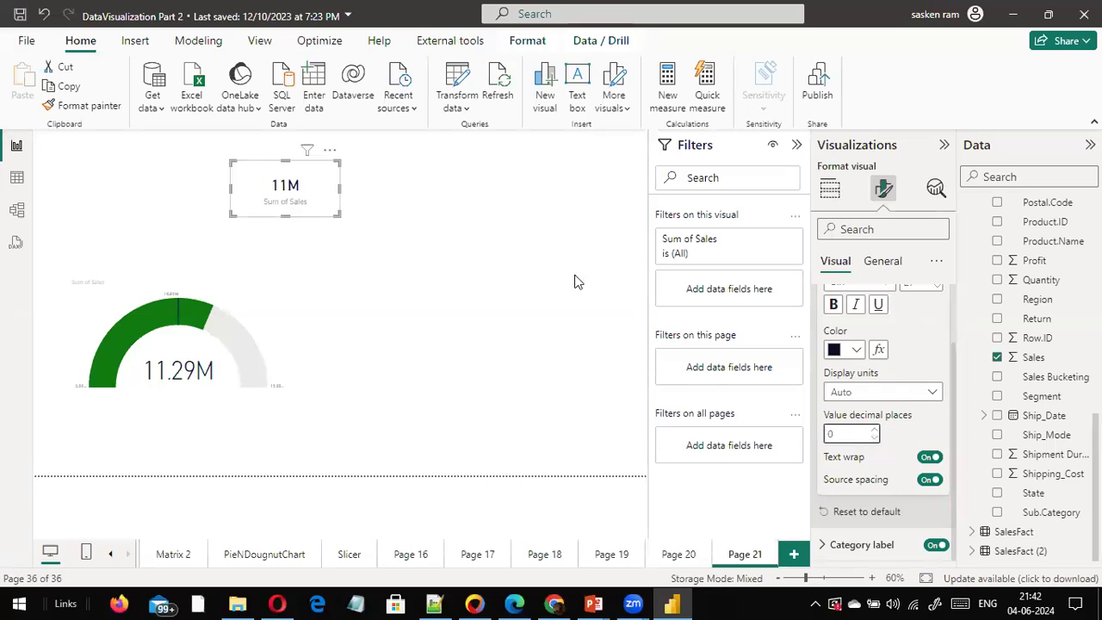
{"action": "left_click", "coordinate": [483, 232]}
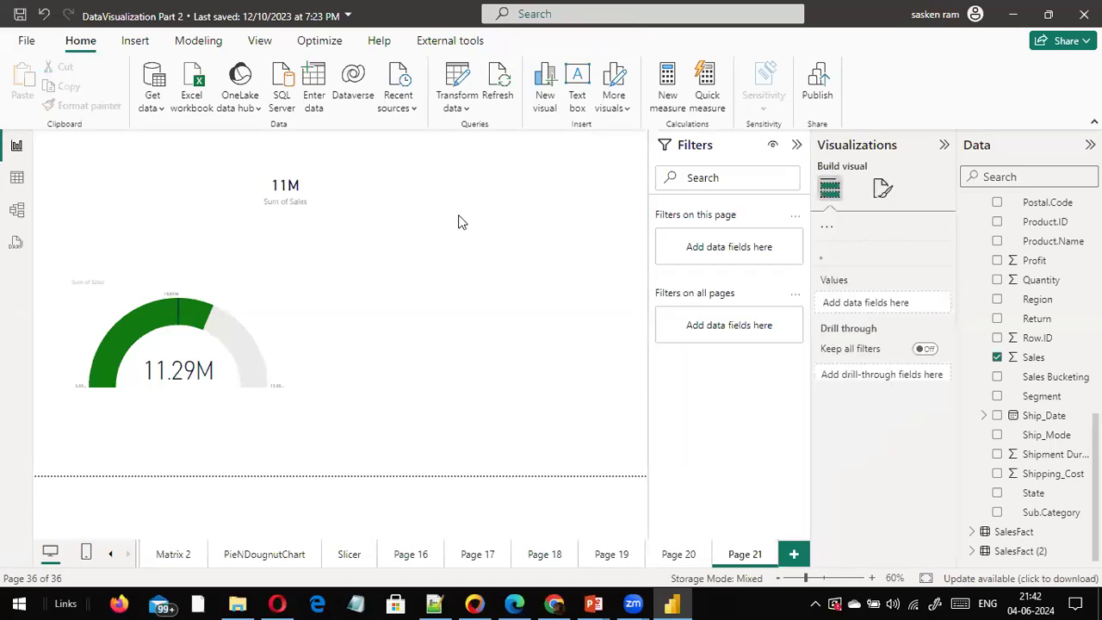
Turn on the card's visual border with 8 px rounded corners and slightly reduce the card's height.
{"action": "left_click", "coordinate": [331, 198]}
{"action": "left_click", "coordinate": [884, 188]}
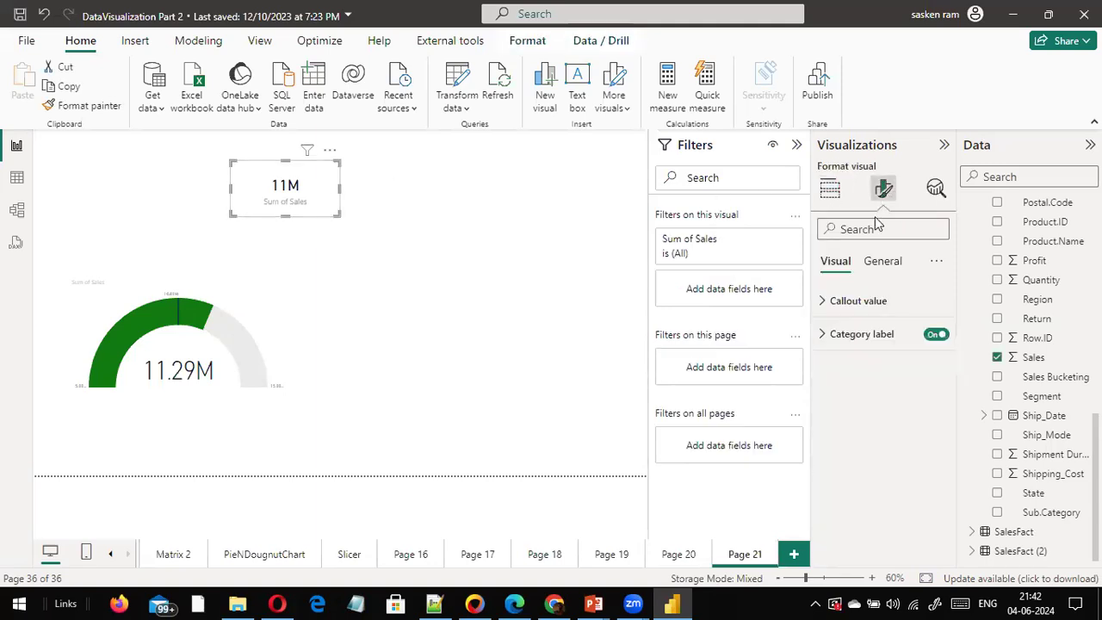
{"action": "type", "text": "bornd"}
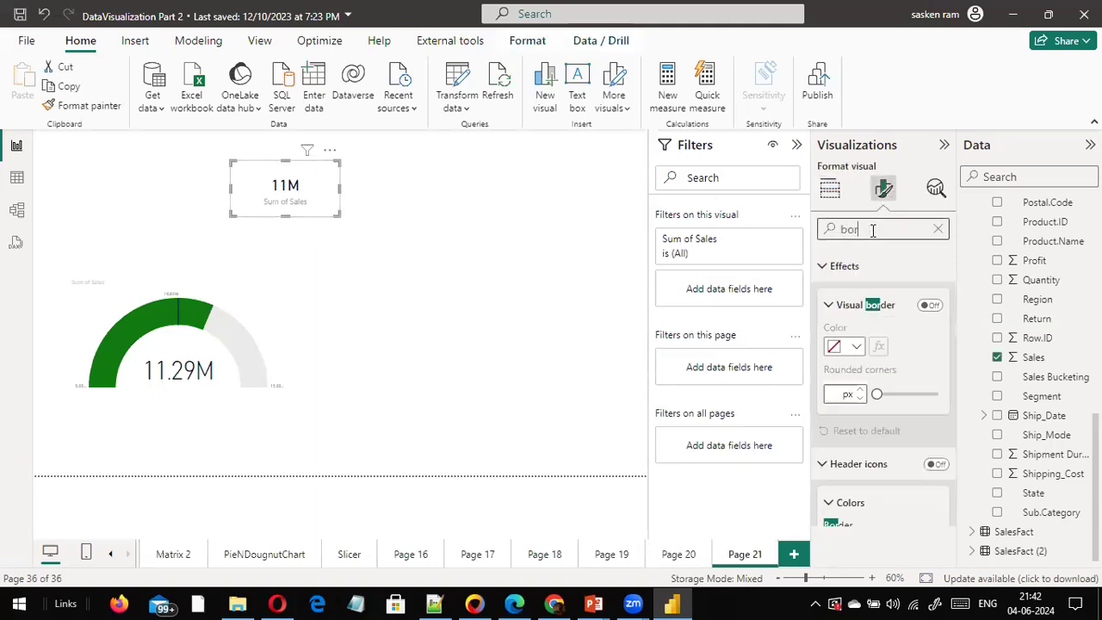
{"action": "key", "text": "BackSpace"}
{"action": "key", "text": "BackSpace"}
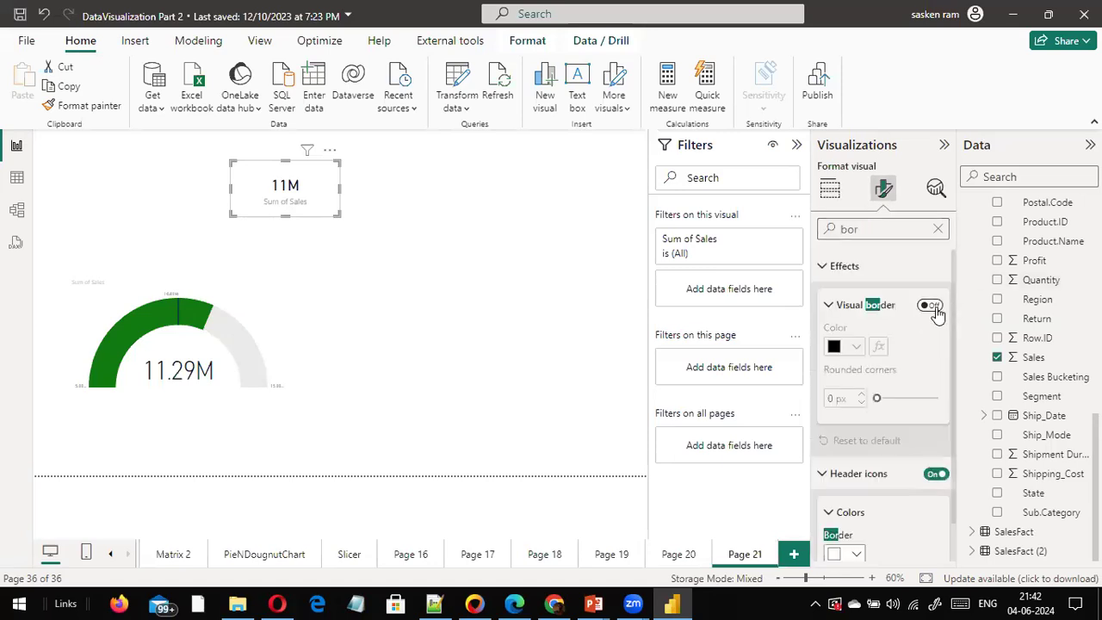
{"action": "left_click", "coordinate": [932, 306]}
{"action": "left_click_drag", "start_coordinate": [877, 398], "coordinate": [896, 406]}
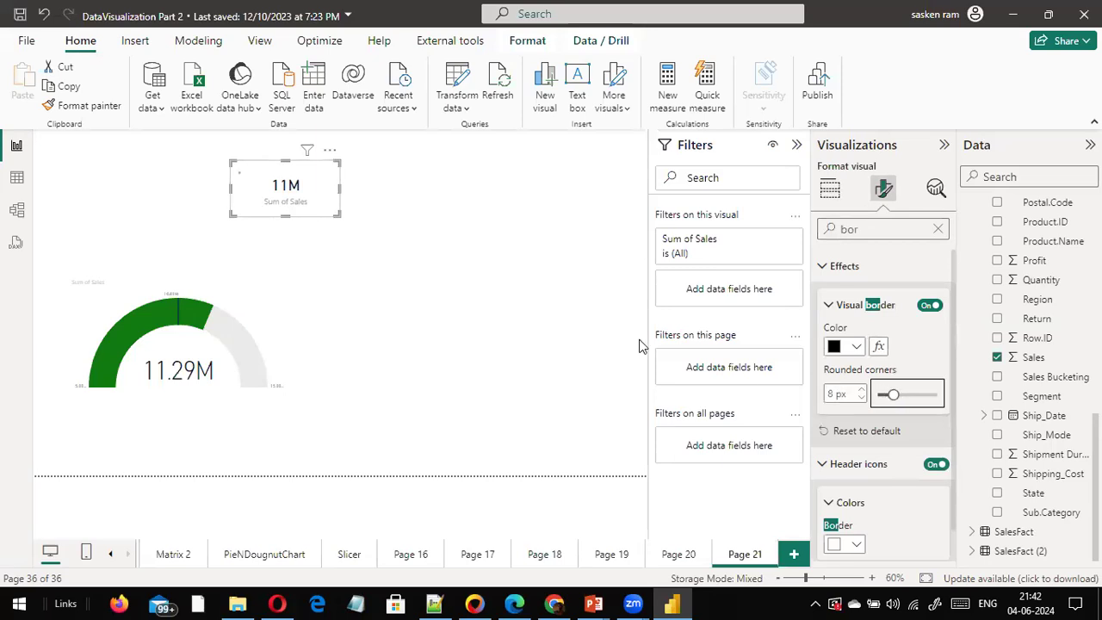
{"action": "left_click", "coordinate": [345, 256]}
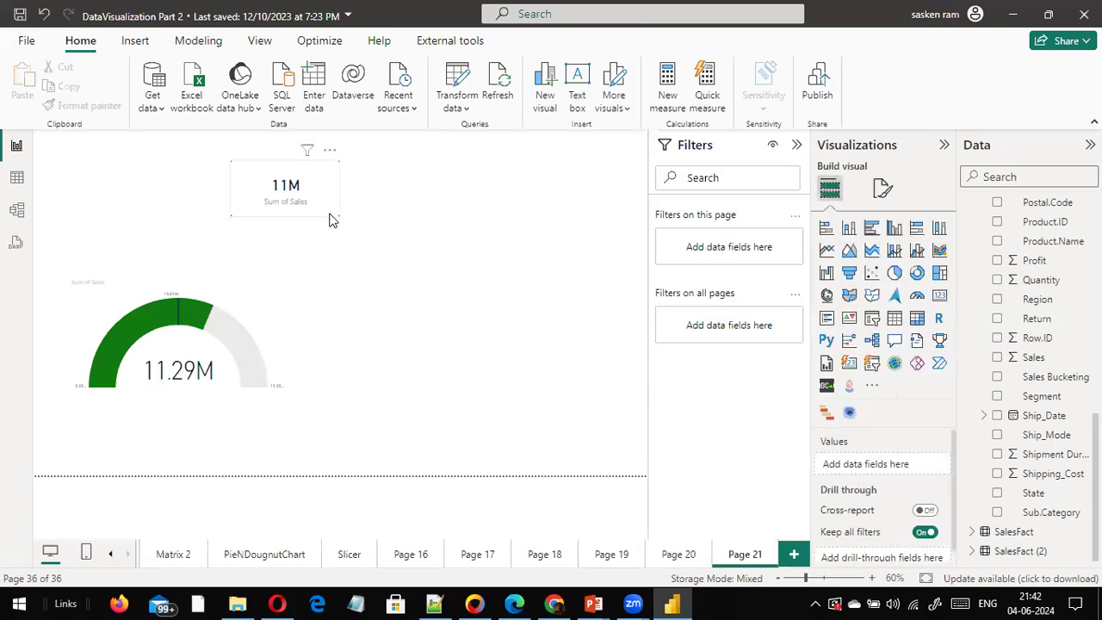
{"action": "left_click", "coordinate": [288, 218]}
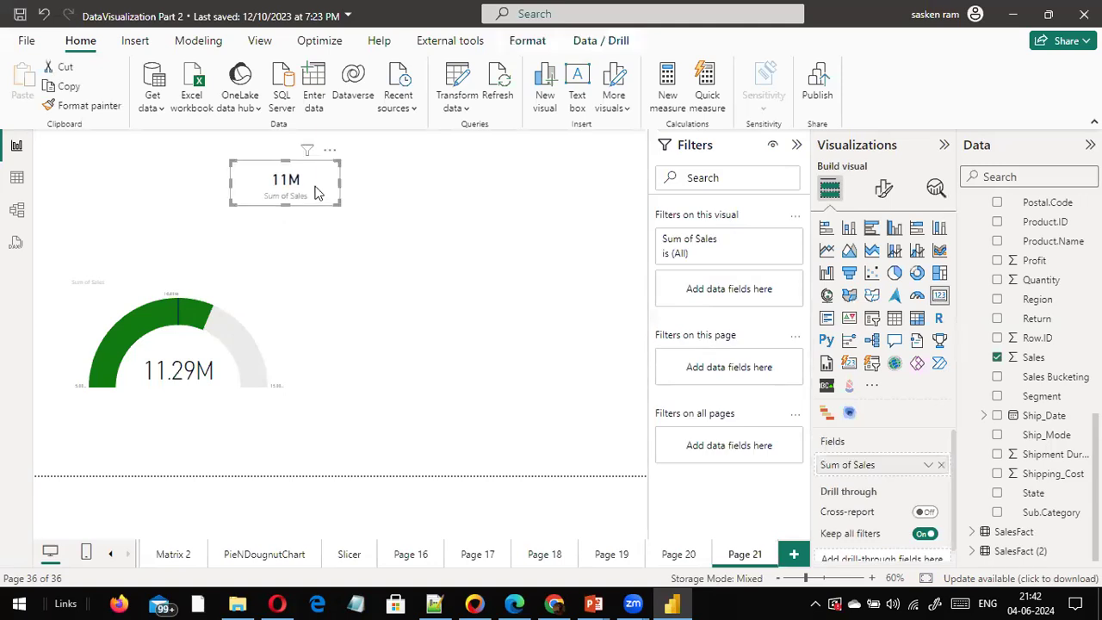
Shift the Sum of Sales card slightly left and down, and add a copy to its right showing Sum of Quantity instead.
{"action": "left_click_drag", "start_coordinate": [284, 208], "coordinate": [244, 221]}
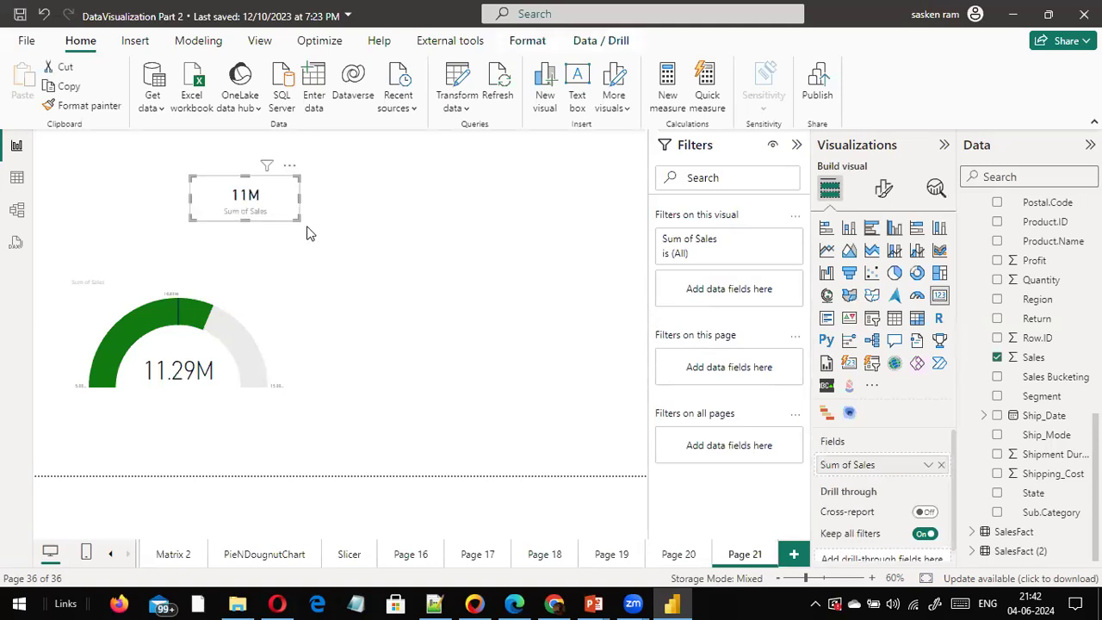
{"action": "key", "text": "ctrl+c"}
{"action": "key", "text": "ctrl+v"}
{"action": "left_click_drag", "start_coordinate": [284, 207], "coordinate": [399, 207]}
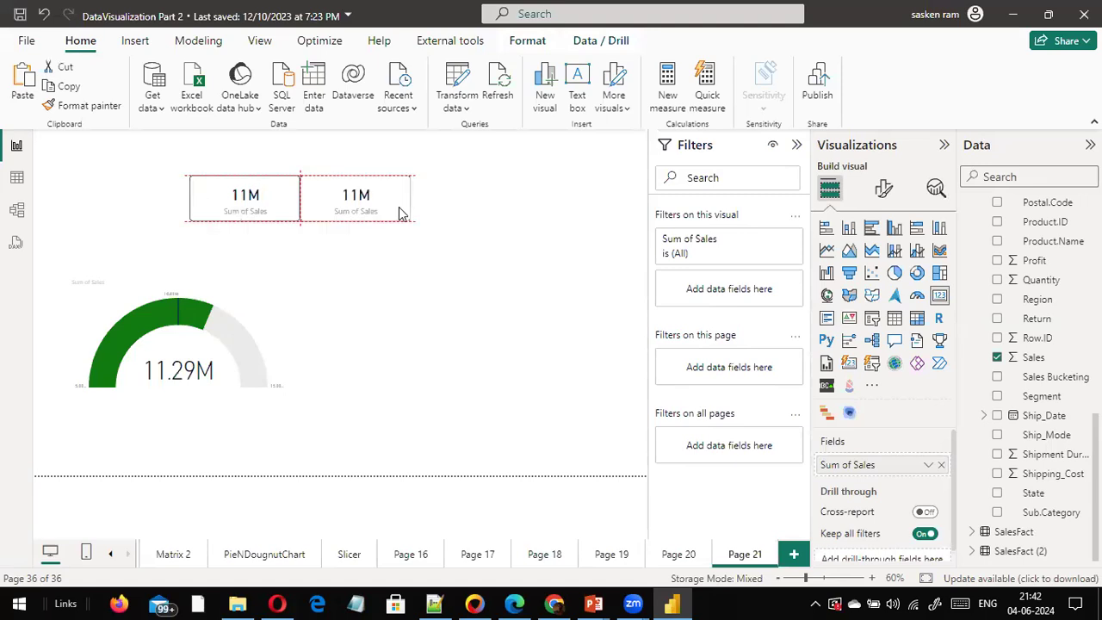
{"action": "left_click", "coordinate": [941, 465]}
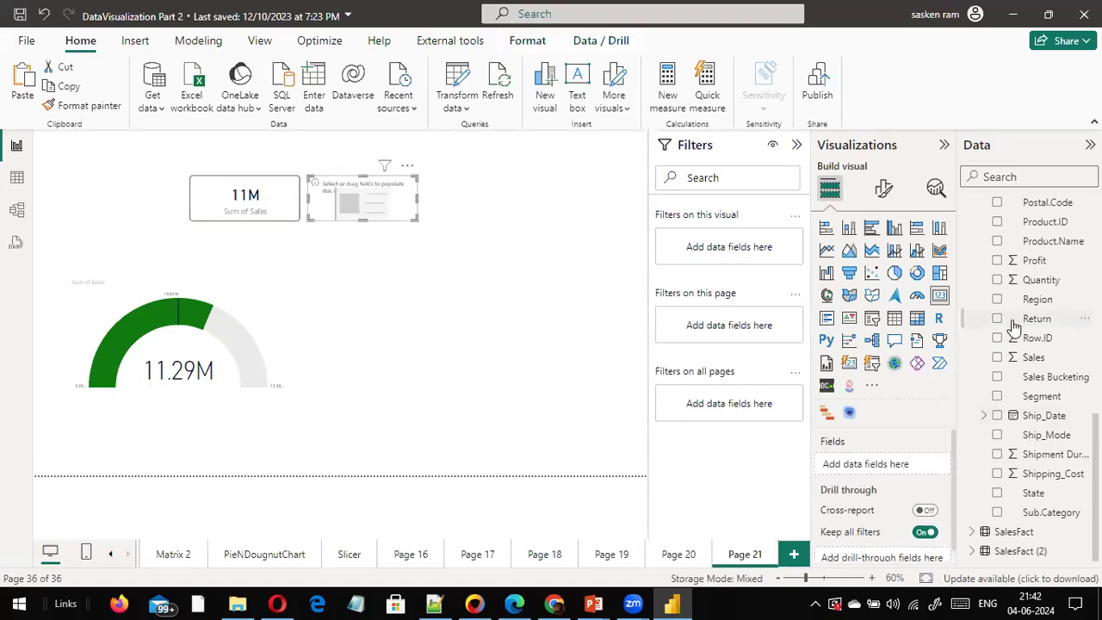
{"action": "left_click_drag", "start_coordinate": [1033, 282], "coordinate": [896, 476]}
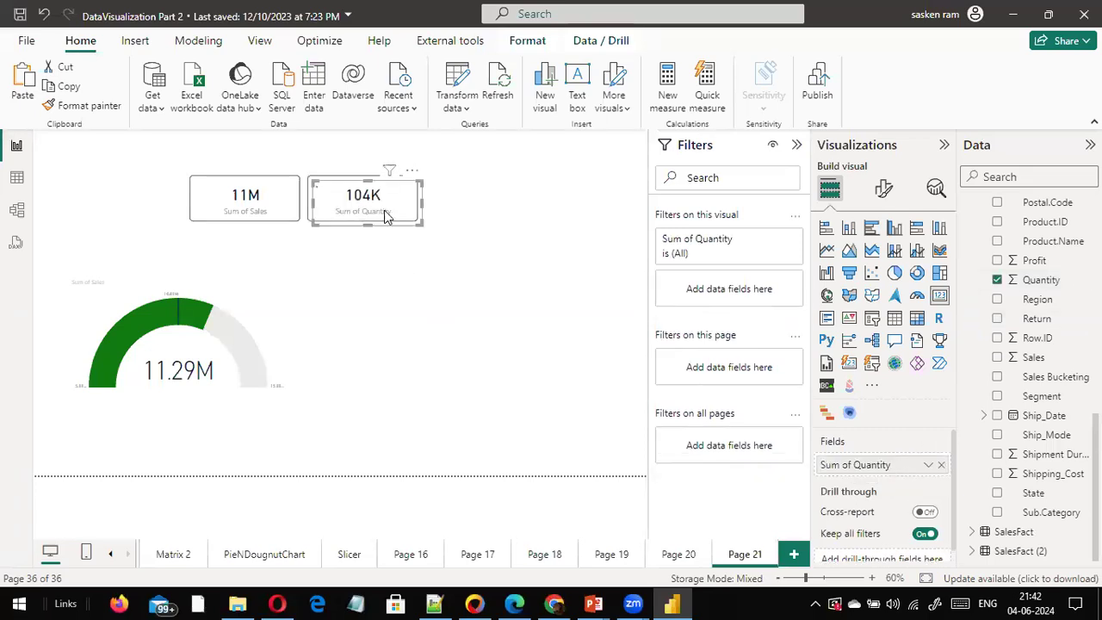
Duplicate the Sum of Quantity card to its right and replace the copy's field with Profit.
{"action": "key", "text": "ctrl+c"}
{"action": "key", "text": "ctrl+v"}
{"action": "left_click_drag", "start_coordinate": [517, 215], "coordinate": [508, 205]}
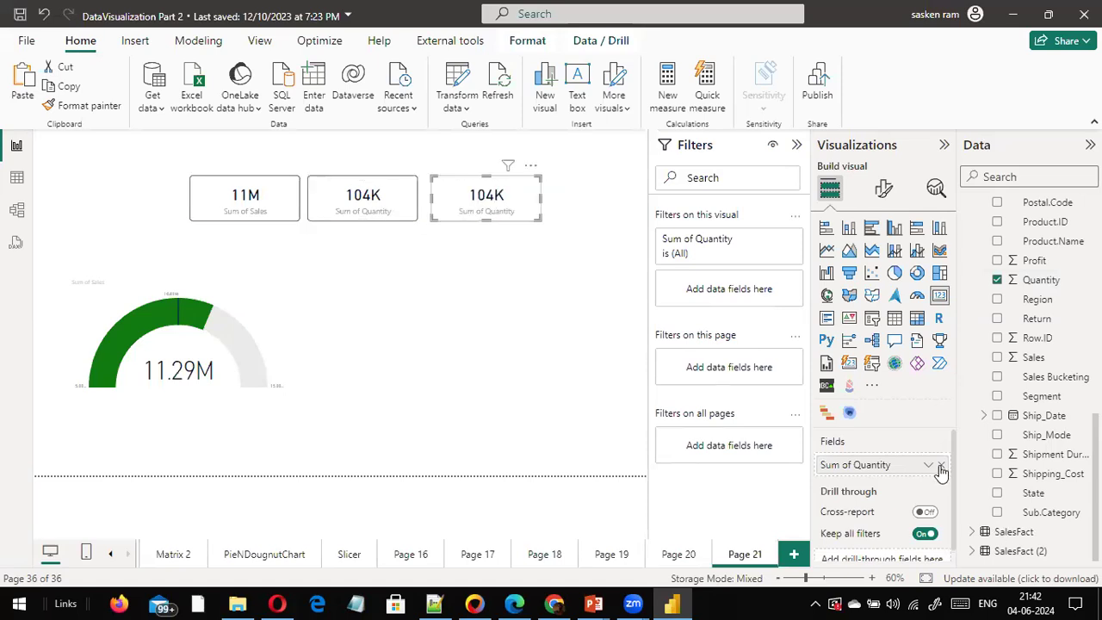
{"action": "left_click", "coordinate": [1041, 280]}
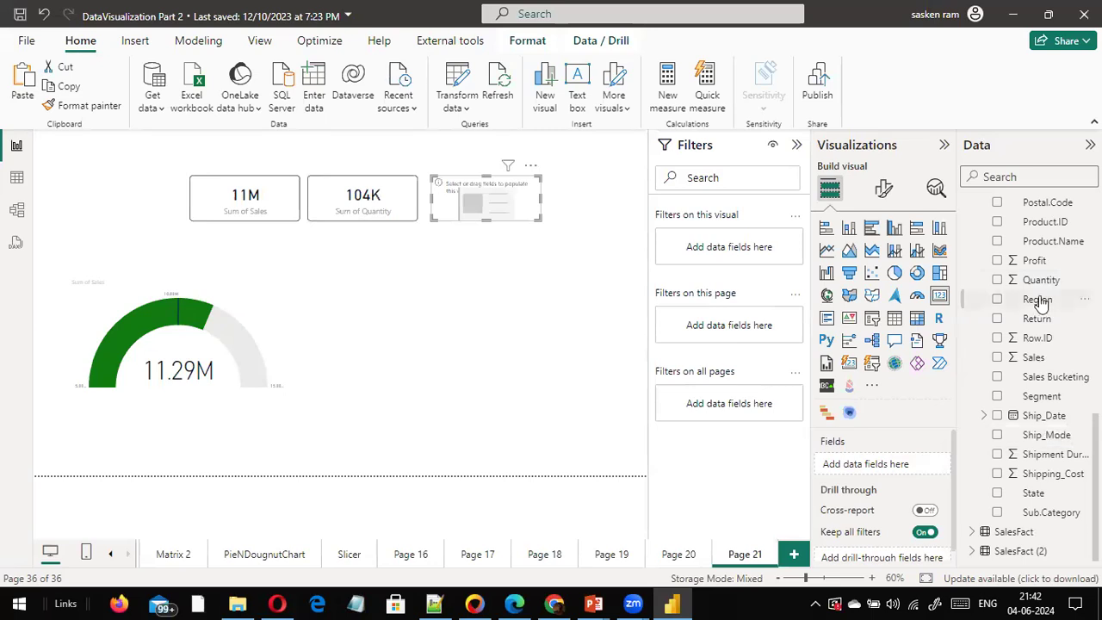
{"action": "left_click_drag", "start_coordinate": [1035, 269], "coordinate": [506, 212]}
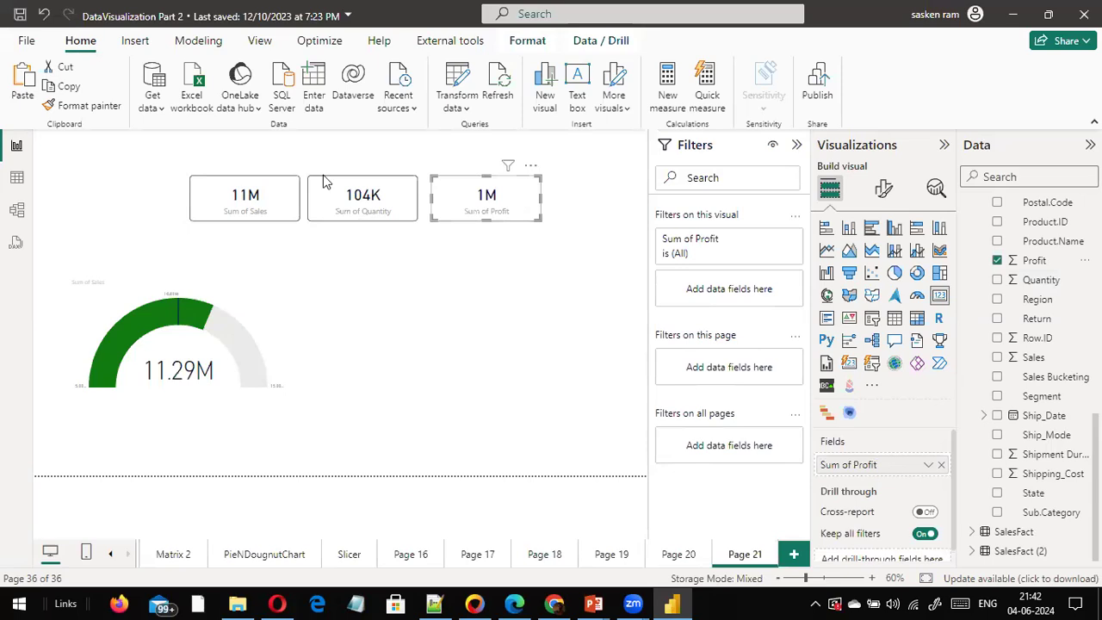
{"action": "left_click", "coordinate": [506, 234]}
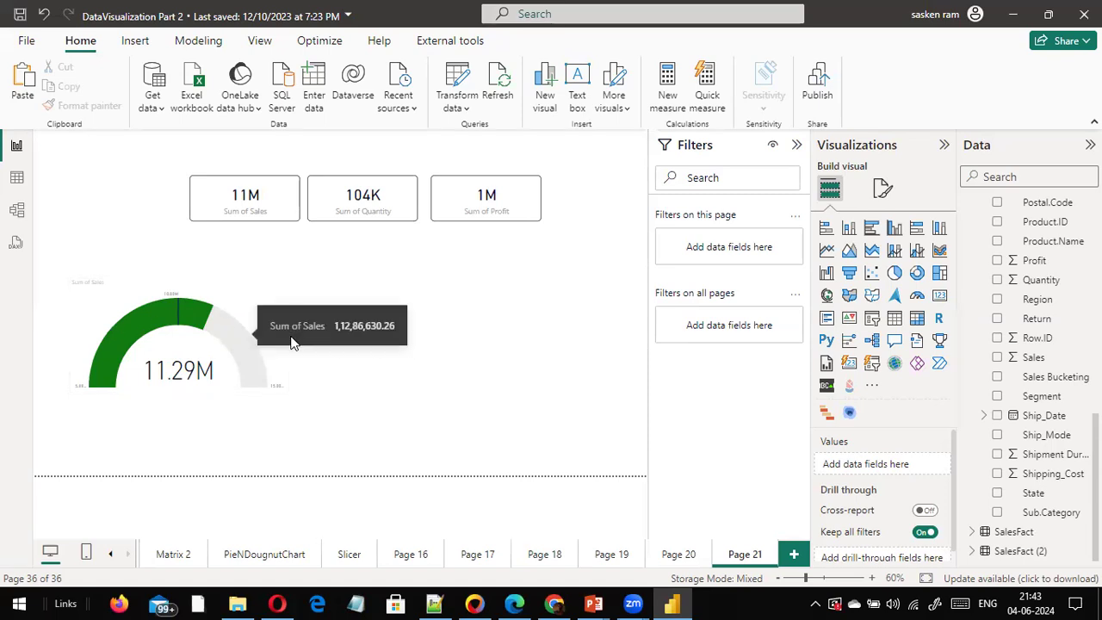
Shrink the gauge and move it slightly further down and left on the page.
{"action": "left_click", "coordinate": [281, 385]}
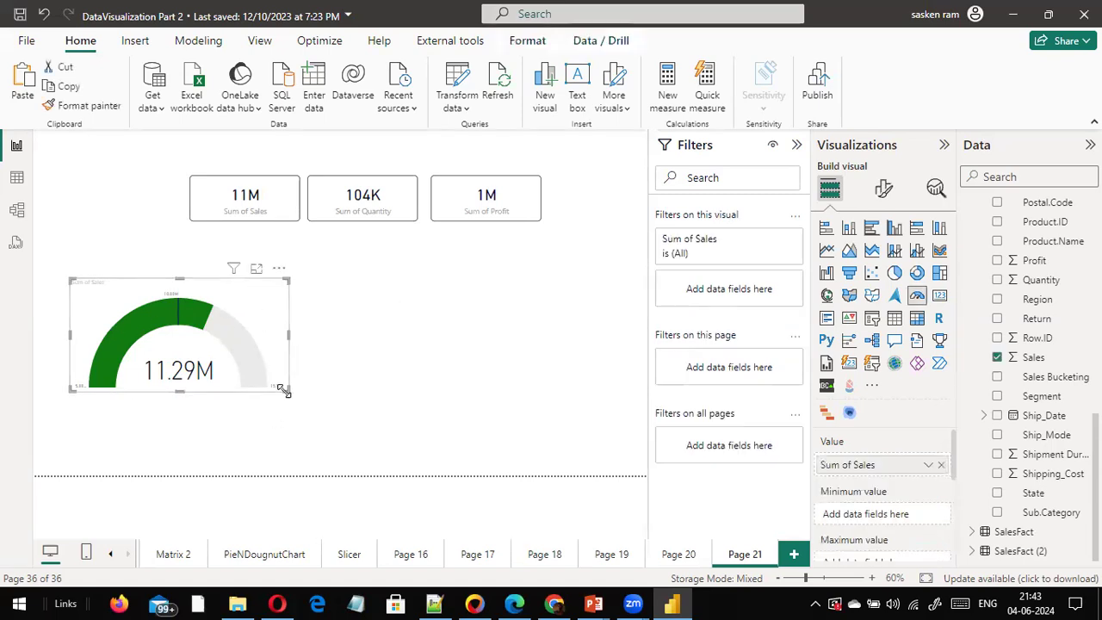
{"action": "left_click_drag", "start_coordinate": [286, 390], "coordinate": [244, 390]}
{"action": "left_click_drag", "start_coordinate": [222, 321], "coordinate": [208, 344]}
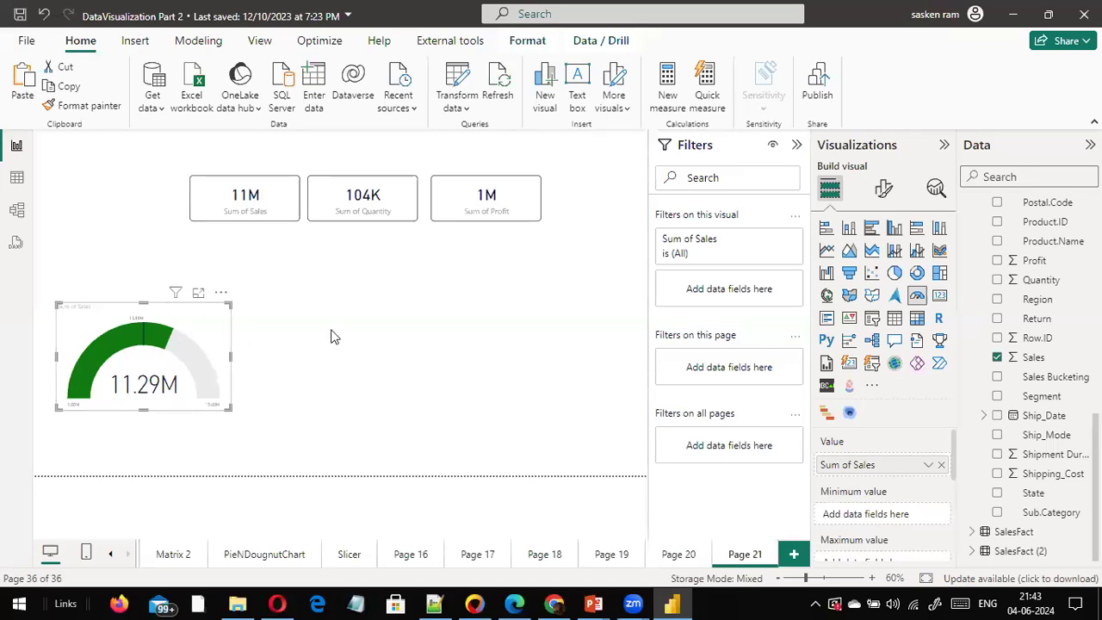
{"action": "left_click", "coordinate": [528, 284]}
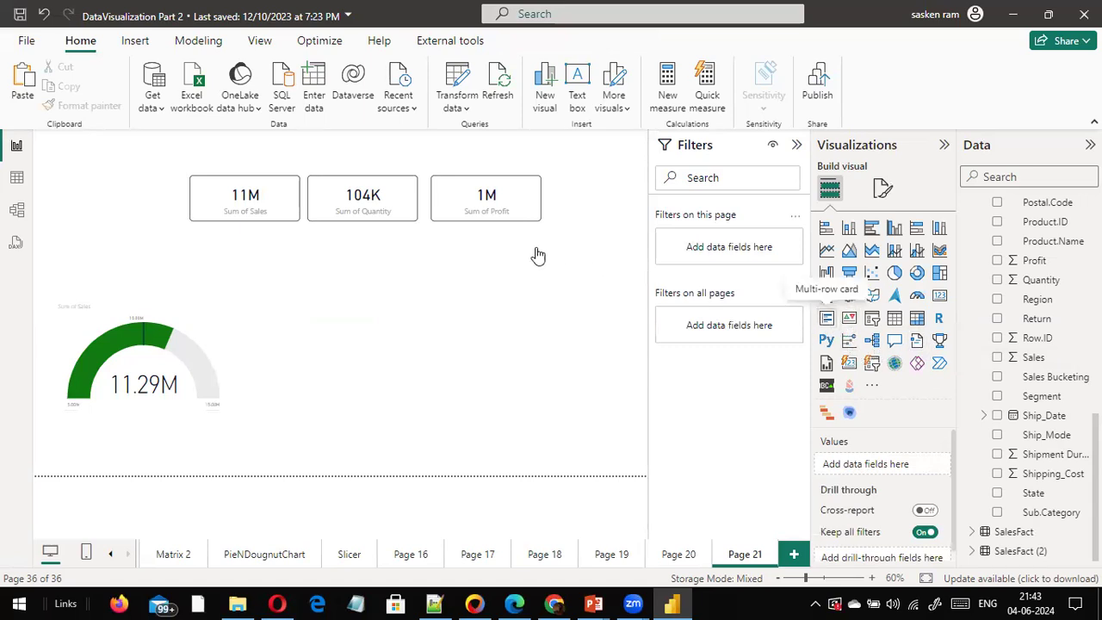
Add a multi-row card visual, widen it and place it to the right of the gauge below the three cards.
{"action": "left_click_drag", "start_coordinate": [241, 286], "coordinate": [404, 312]}
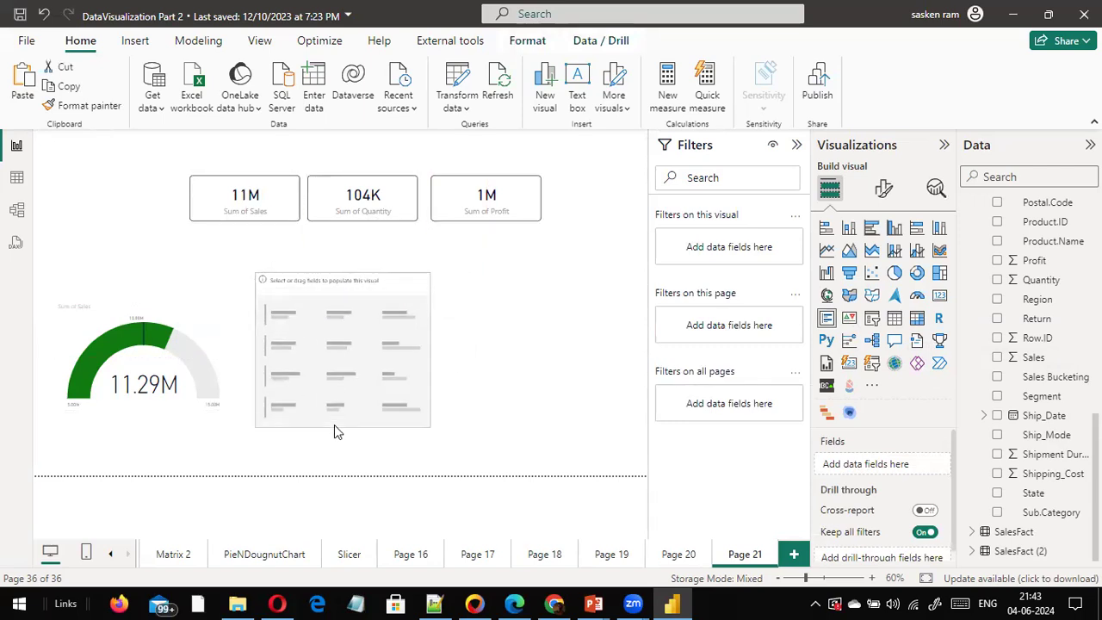
{"action": "left_click_drag", "start_coordinate": [429, 346], "coordinate": [451, 346]}
{"action": "left_click_drag", "start_coordinate": [674, 363], "coordinate": [626, 379]}
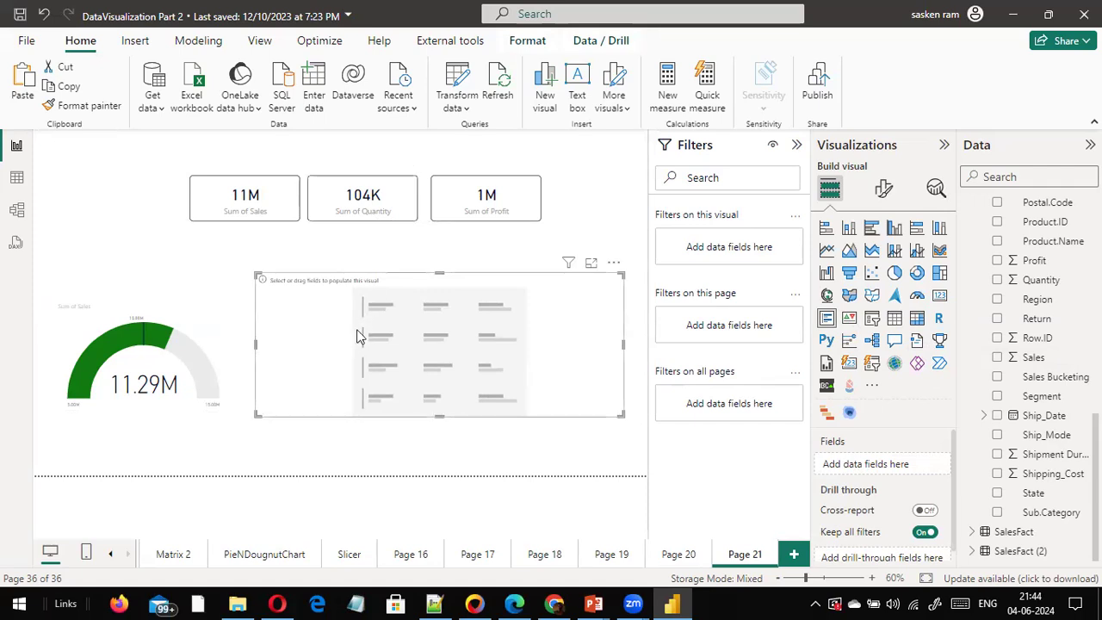
{"action": "left_click_drag", "start_coordinate": [536, 341], "coordinate": [511, 354]}
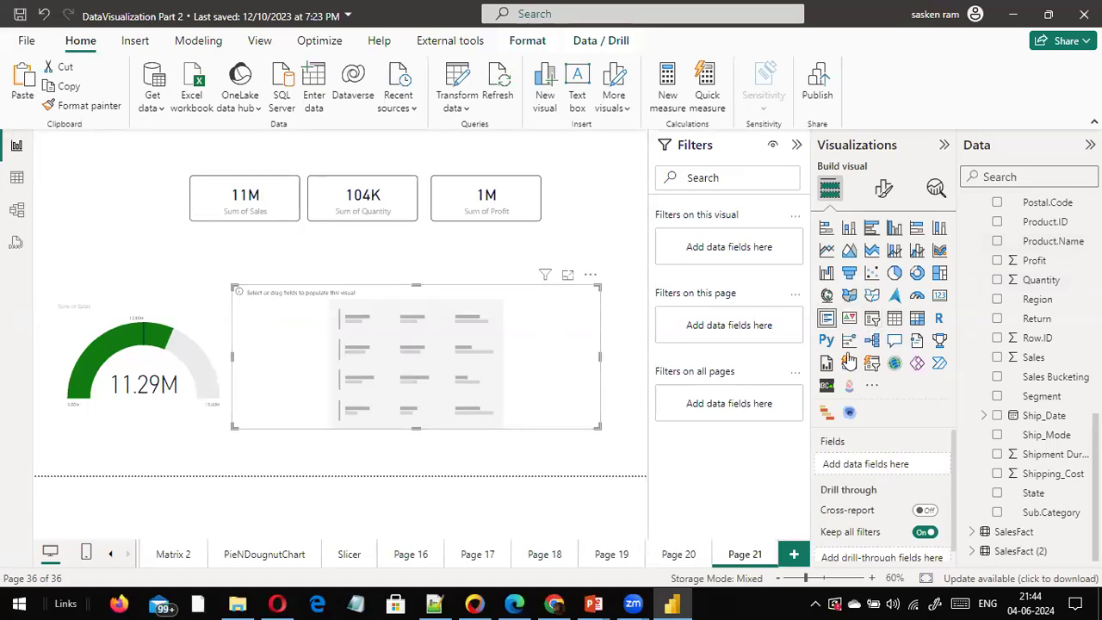
Populate the multi-row card with Region, Sales, Quantity and Profit from the sales_w04 table.
{"action": "scroll", "coordinate": [1003, 336], "scroll_direction": "up", "scroll_amount": 3}
{"action": "scroll", "coordinate": [1003, 336], "scroll_direction": "up", "scroll_amount": 2}
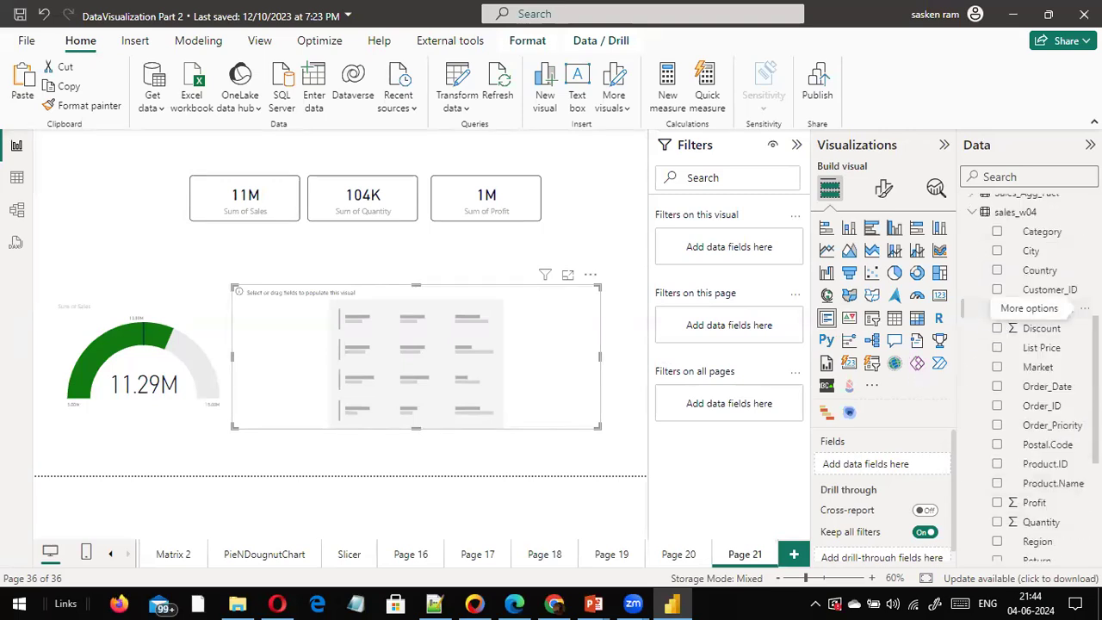
{"action": "scroll", "coordinate": [1066, 392], "scroll_direction": "down", "scroll_amount": 2}
{"action": "left_click_drag", "start_coordinate": [1075, 472], "coordinate": [506, 357]}
{"action": "scroll", "coordinate": [1044, 433], "scroll_direction": "down", "scroll_amount": 4}
{"action": "left_click_drag", "start_coordinate": [1033, 360], "coordinate": [407, 309]}
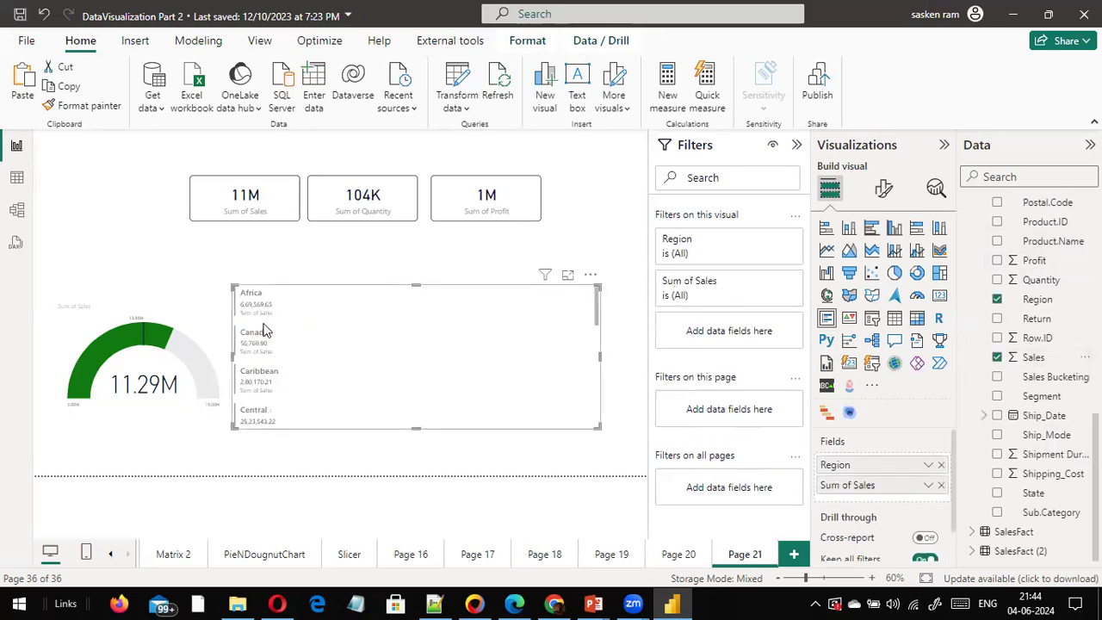
{"action": "left_click_drag", "start_coordinate": [1046, 284], "coordinate": [446, 303]}
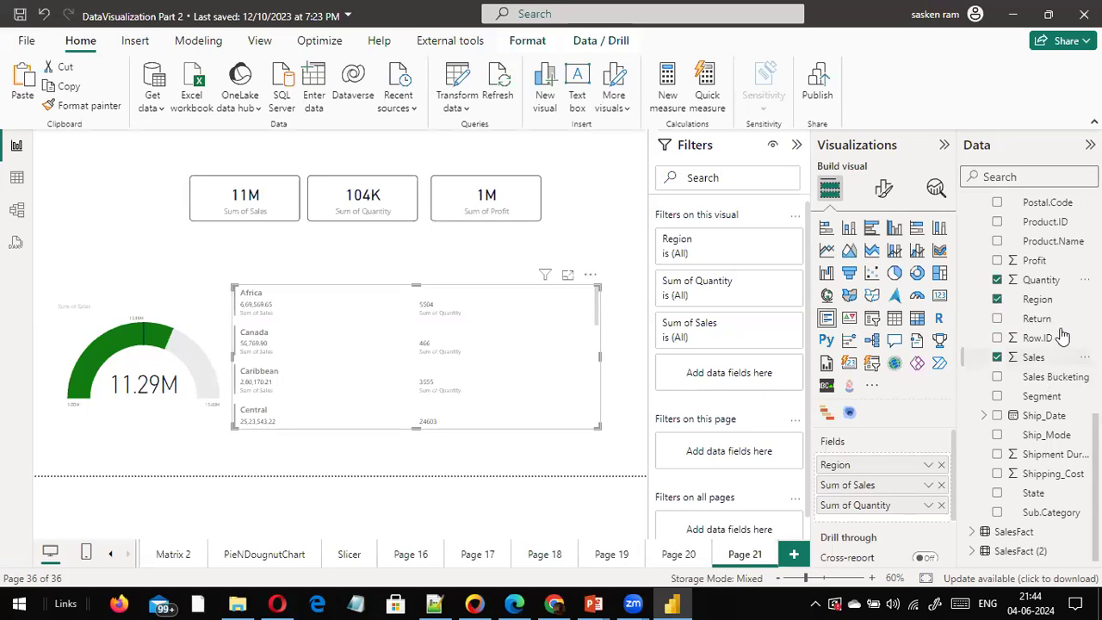
{"action": "left_click_drag", "start_coordinate": [1045, 263], "coordinate": [555, 300]}
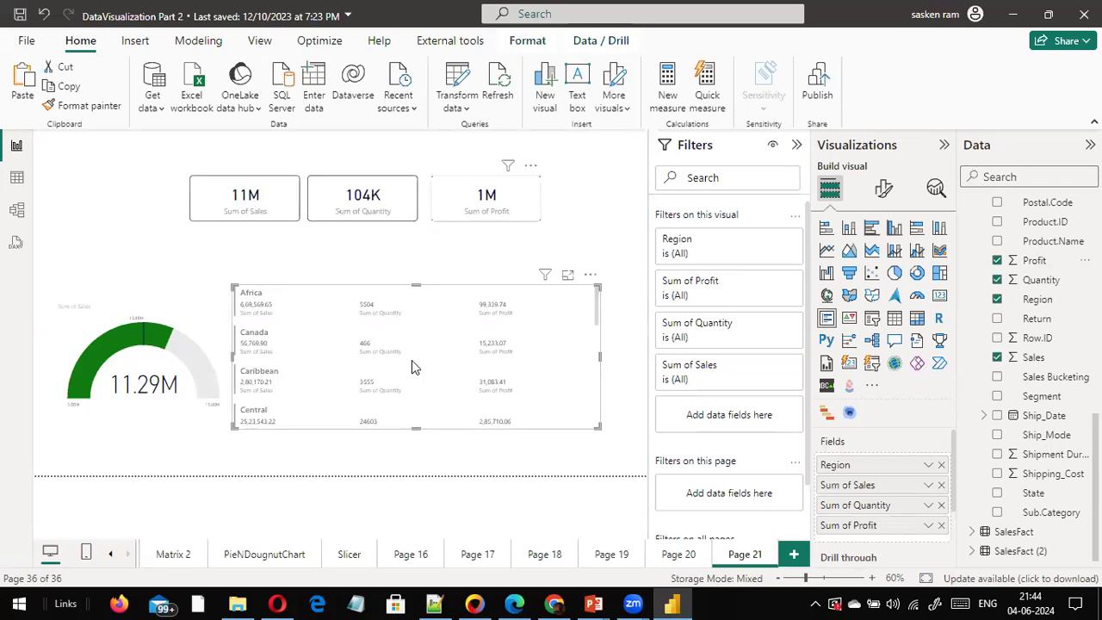
Move the multi-row card right to leave a gap between it and the gauge.
{"action": "left_click", "coordinate": [373, 268]}
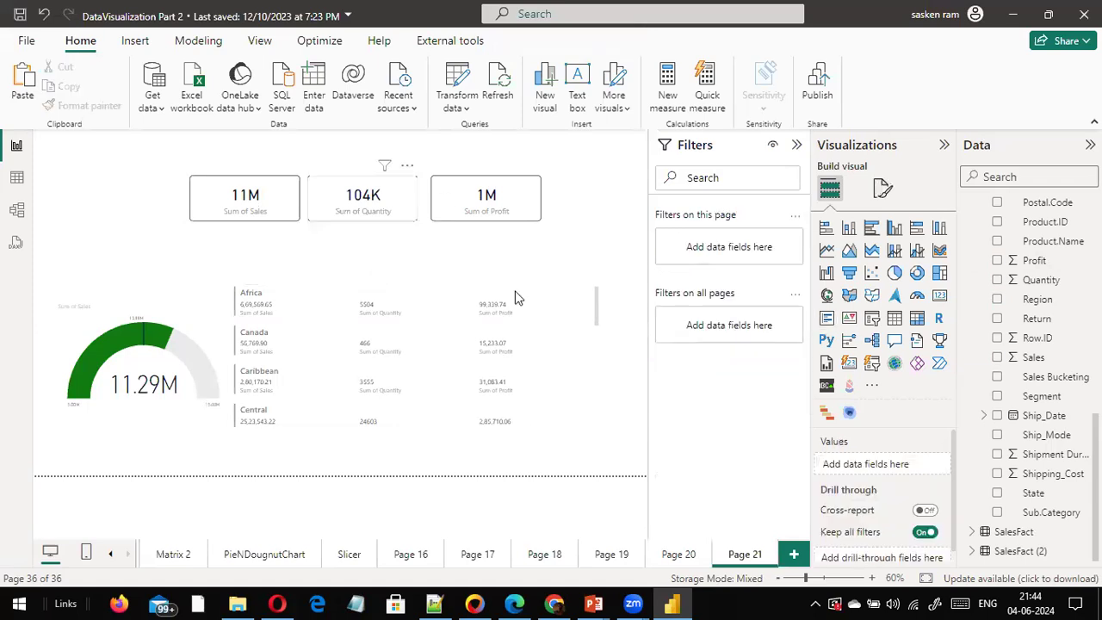
{"action": "left_click", "coordinate": [591, 353]}
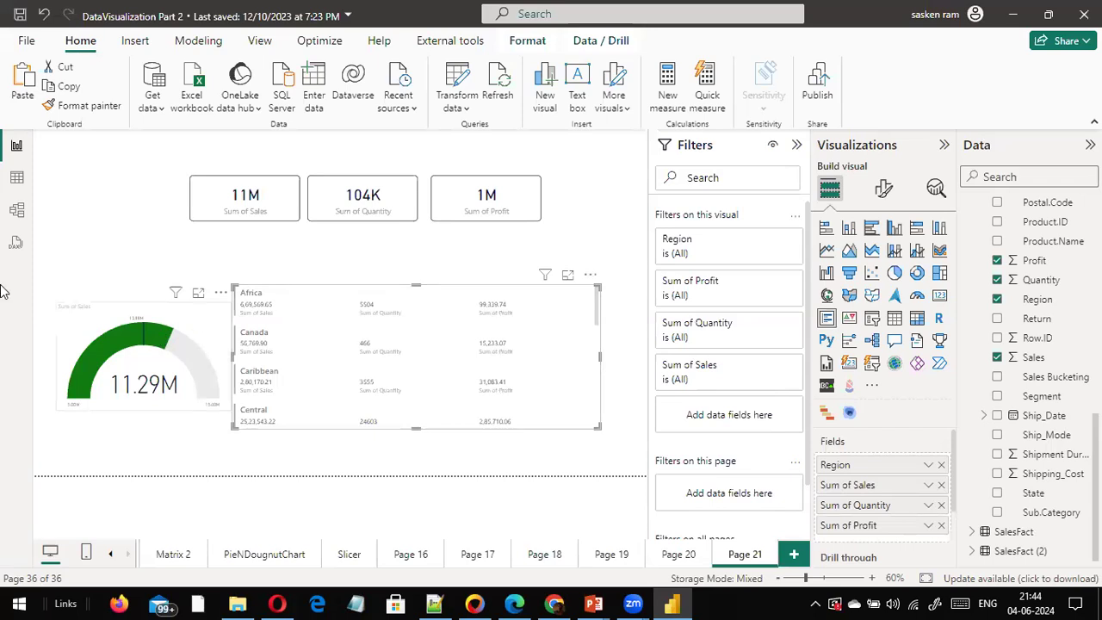
{"action": "left_click", "coordinate": [99, 319]}
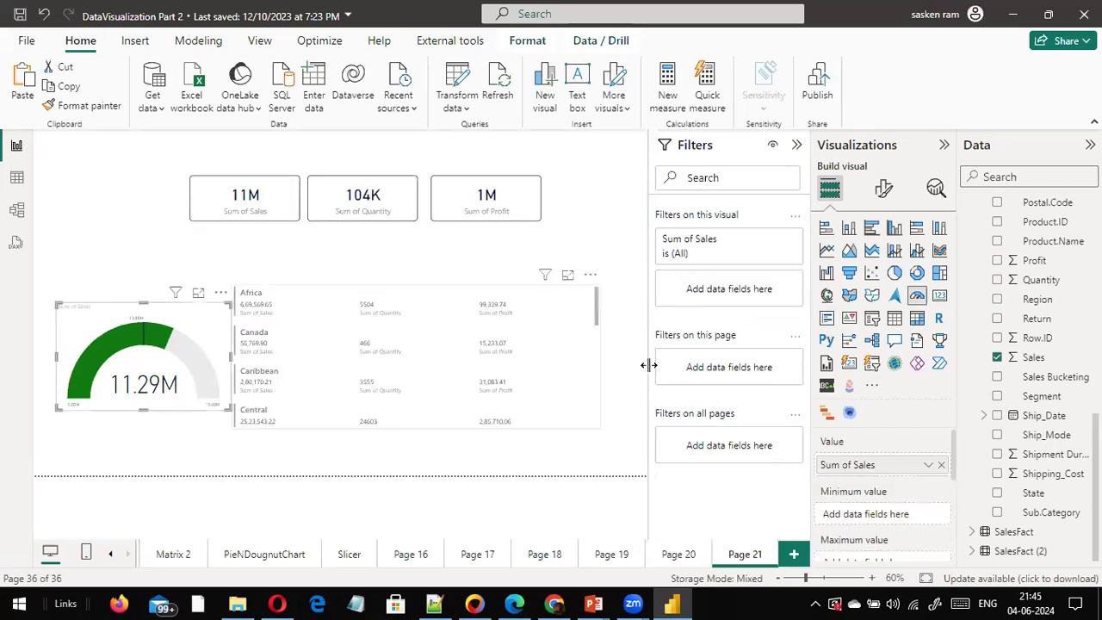
{"action": "left_click_drag", "start_coordinate": [605, 352], "coordinate": [648, 317]}
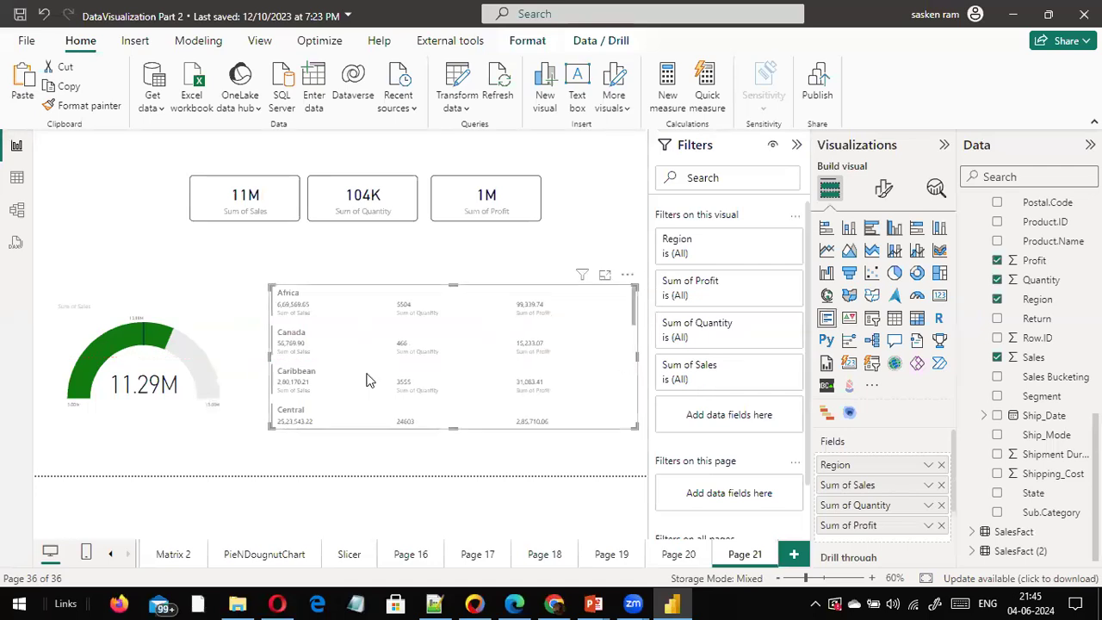